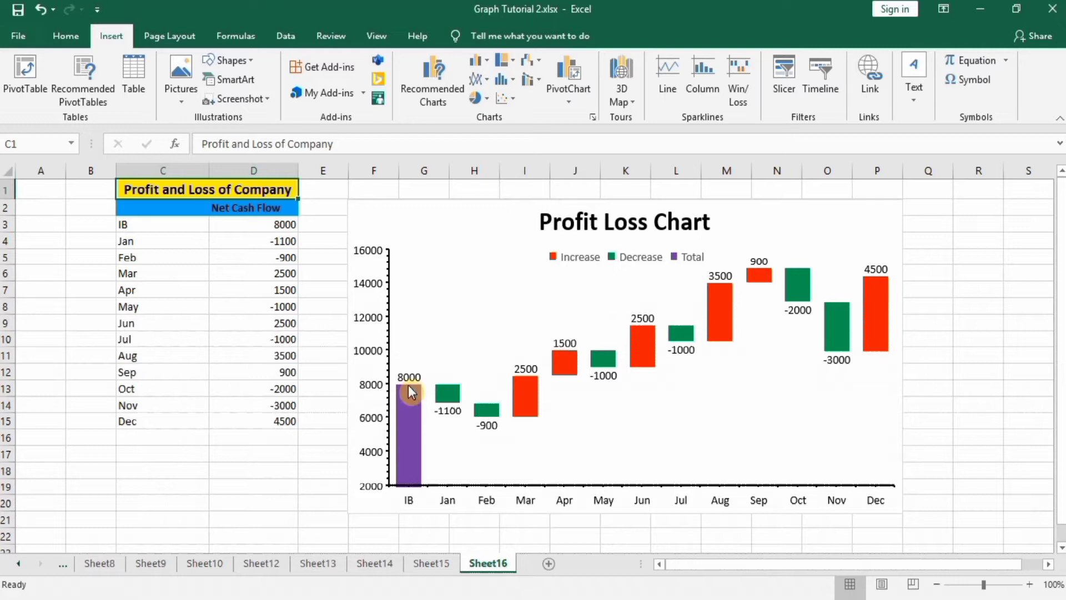
mouse_move(411, 387)
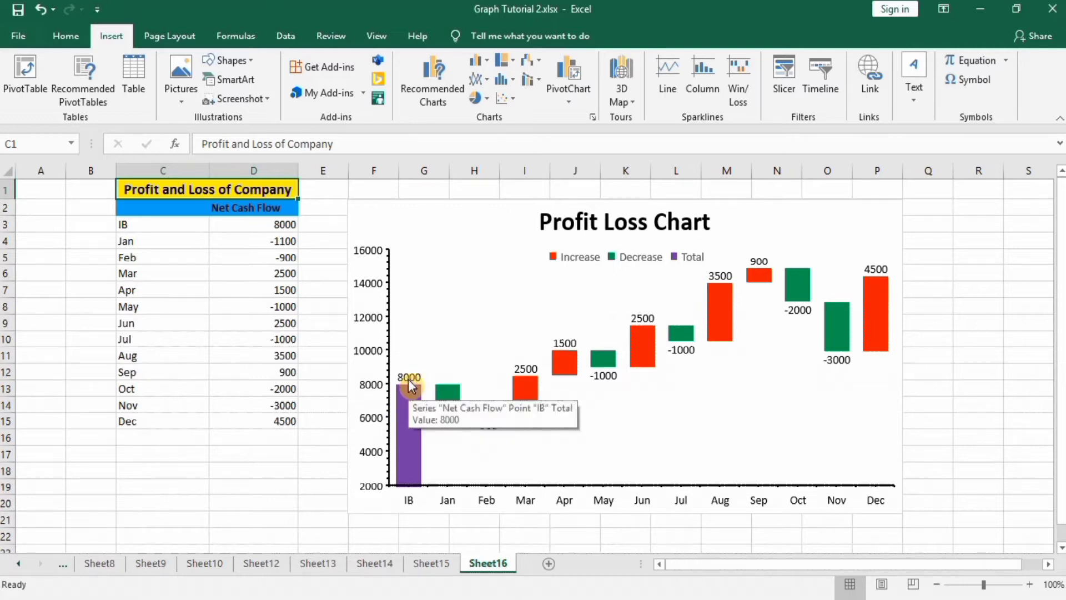
mouse_move(450, 394)
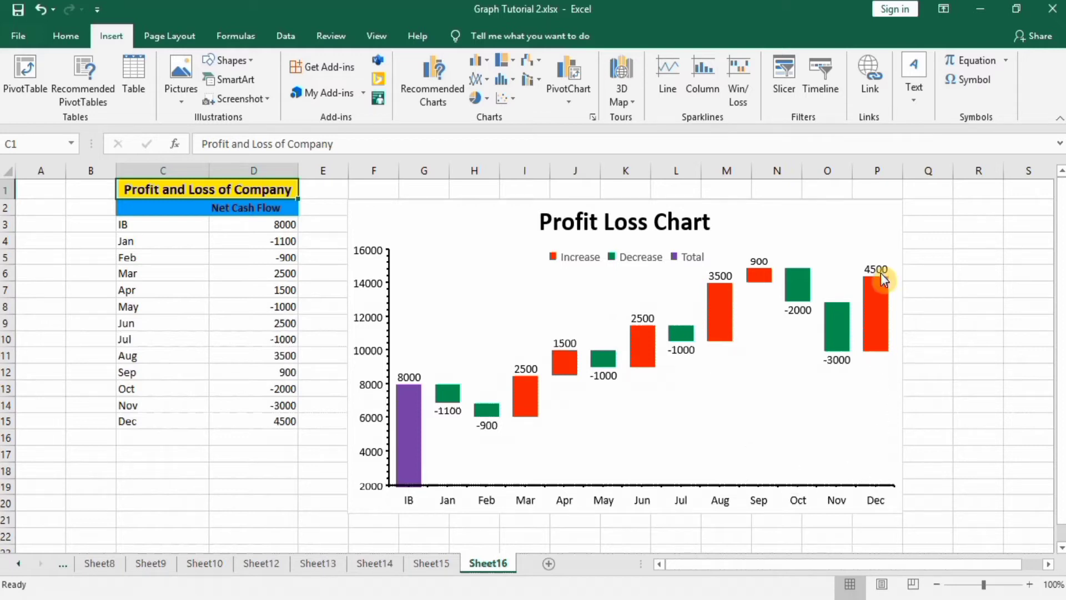
mouse_move(882, 279)
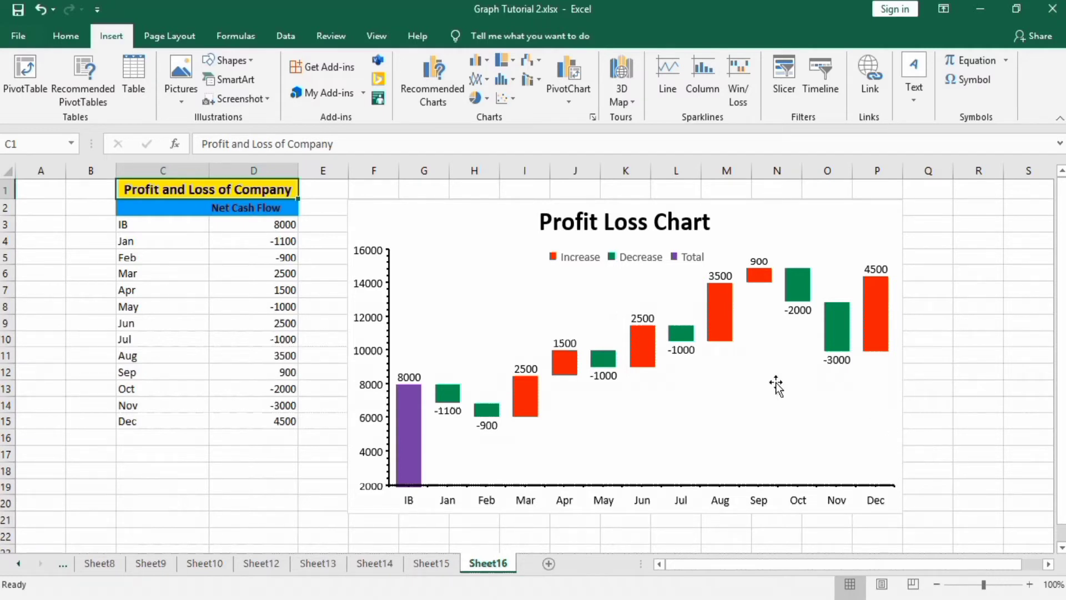
Step: Copy the profit and loss table in C1:D15 to cell B2 of a new sheet, and widen columns B and C there
click(287, 423)
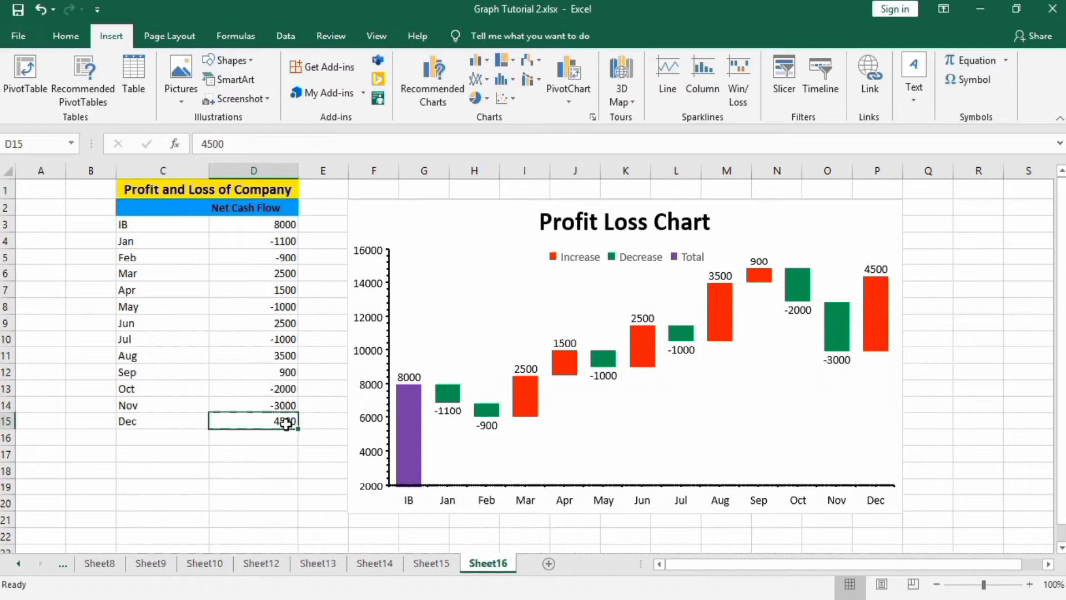
drag(202, 415, 138, 189)
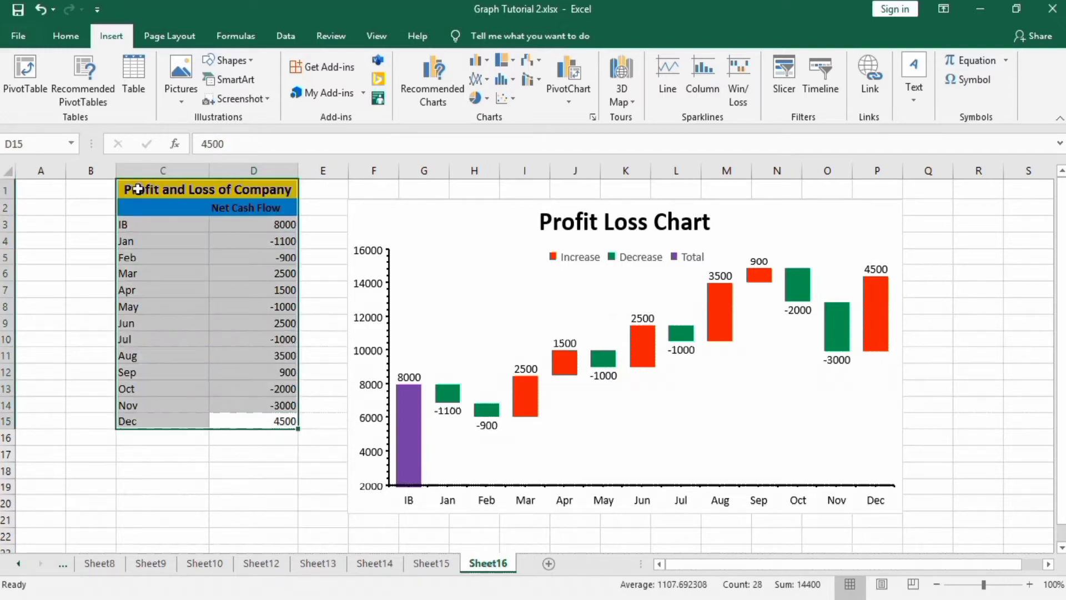
right_click(138, 189)
click(166, 216)
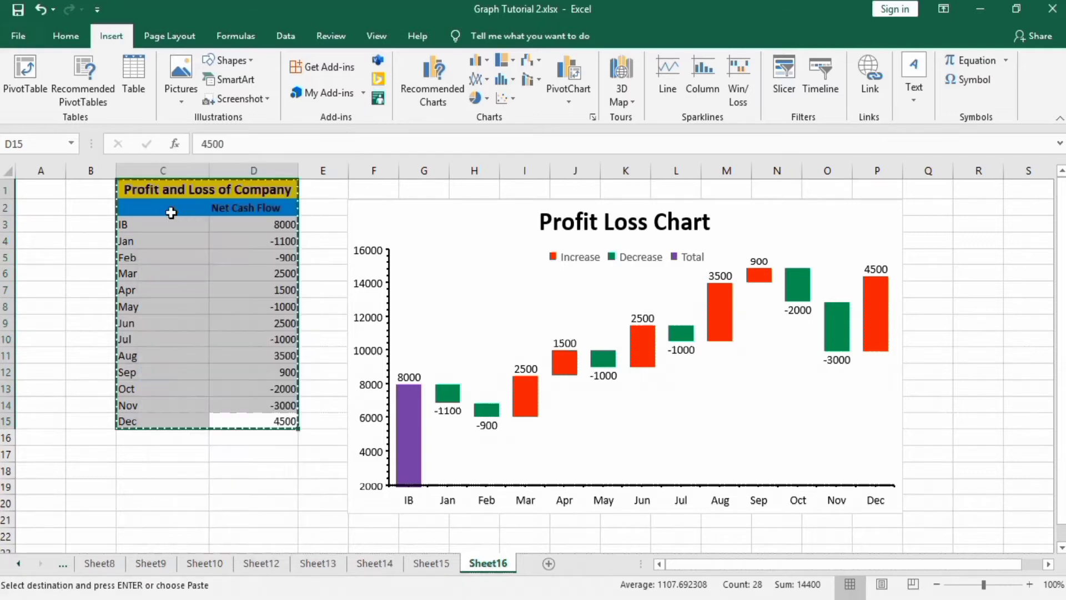
click(548, 563)
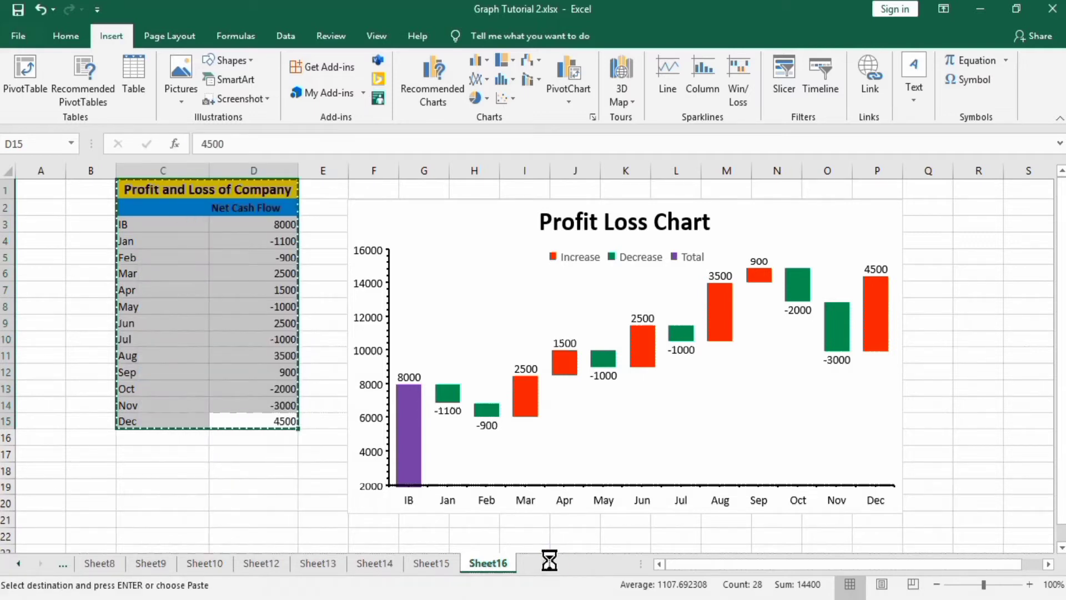
click(92, 204)
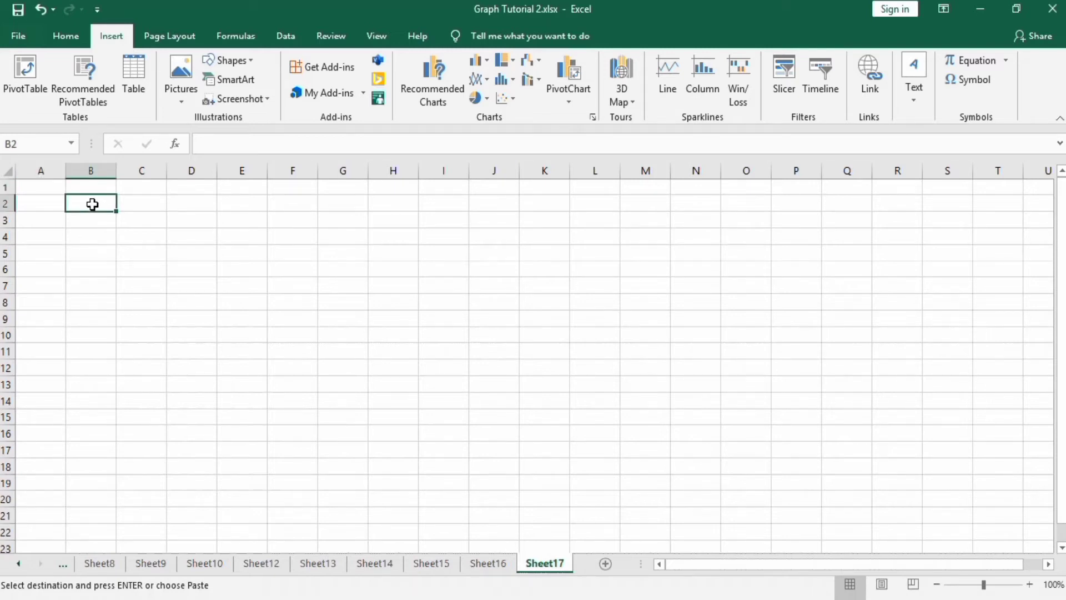
key(ctrl+v)
drag(116, 171, 229, 169)
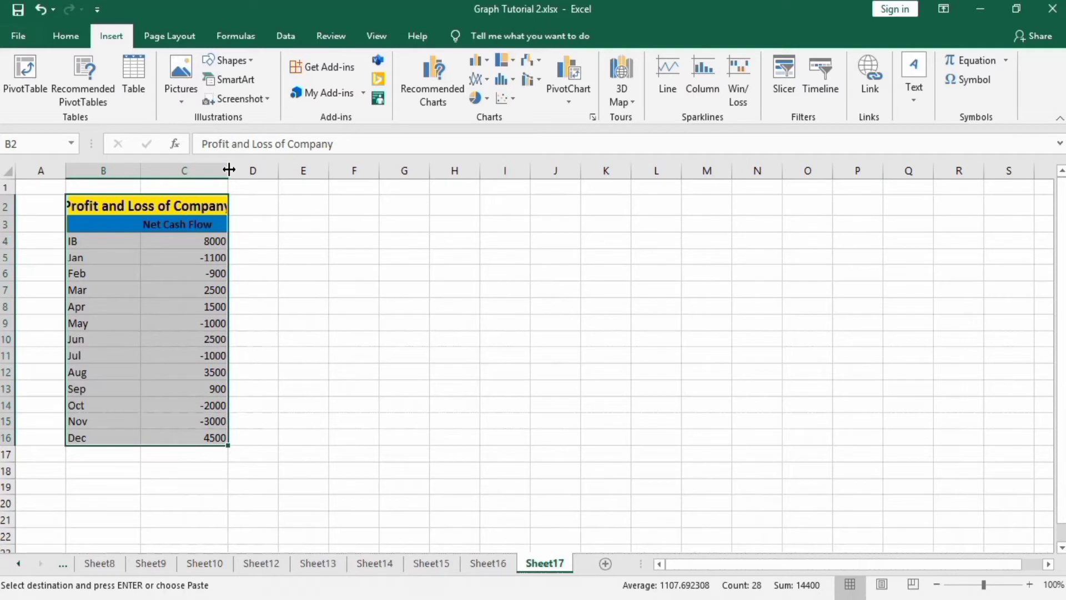
click(307, 433)
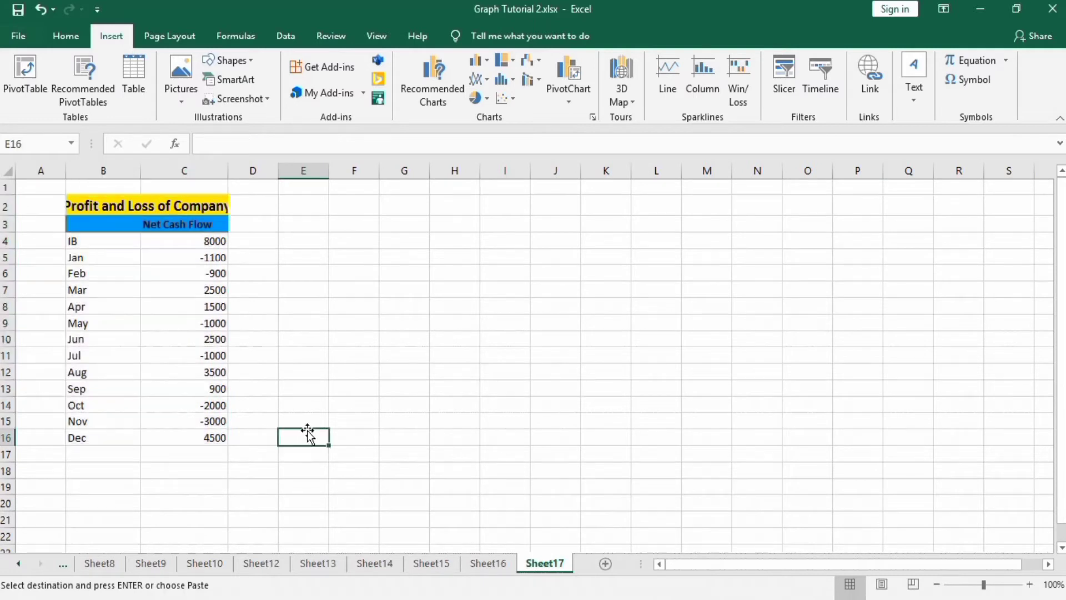
Step: Sum the net cash flow values from C4 to C16 in cell C17 using AutoSum
click(221, 436)
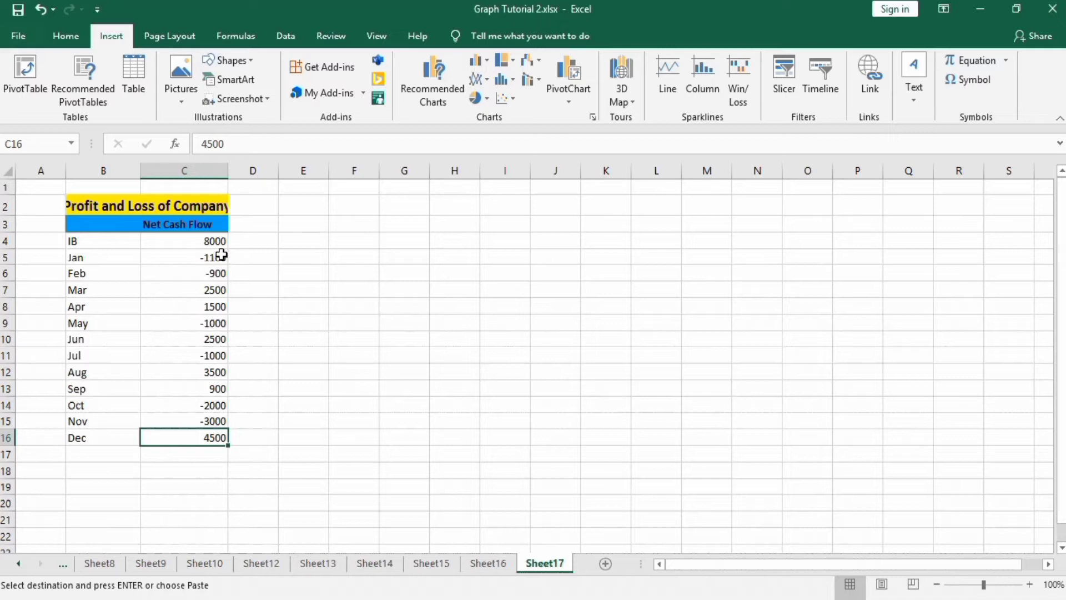
click(193, 240)
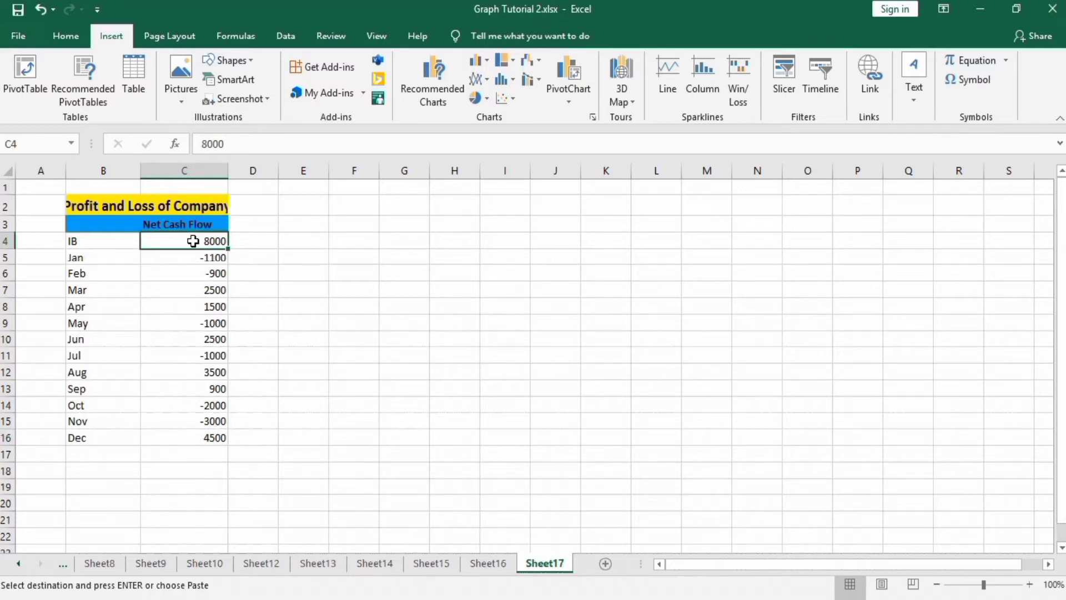
drag(193, 263, 191, 447)
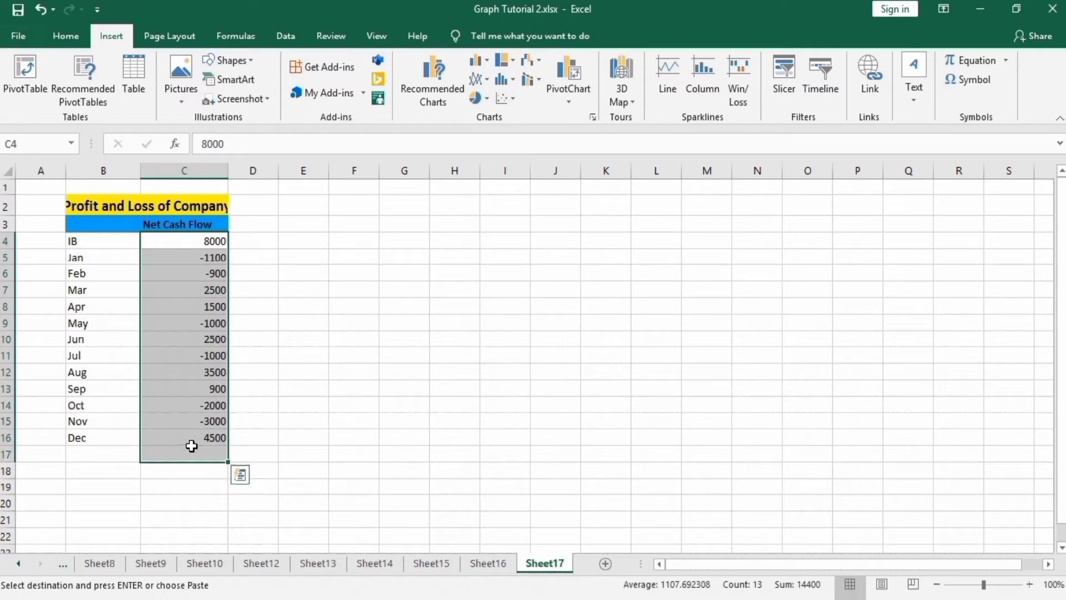
click(69, 35)
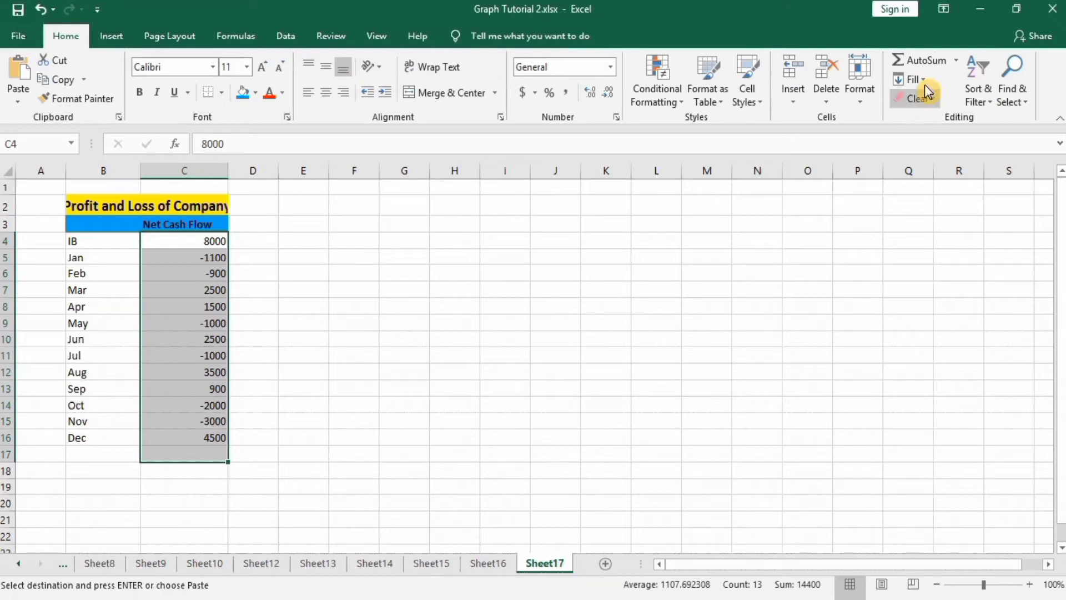
click(957, 63)
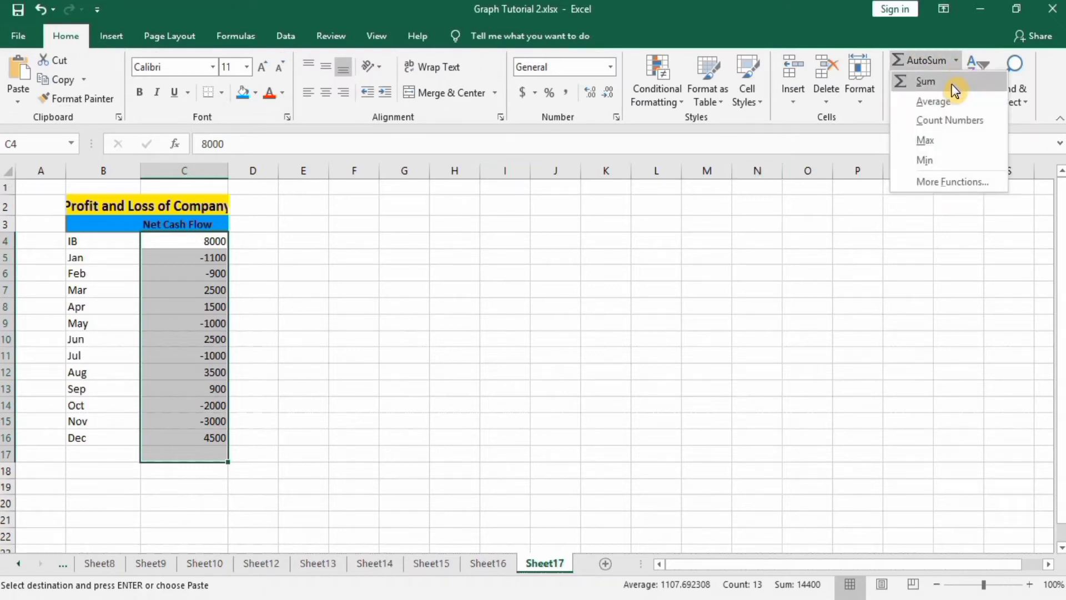
click(951, 83)
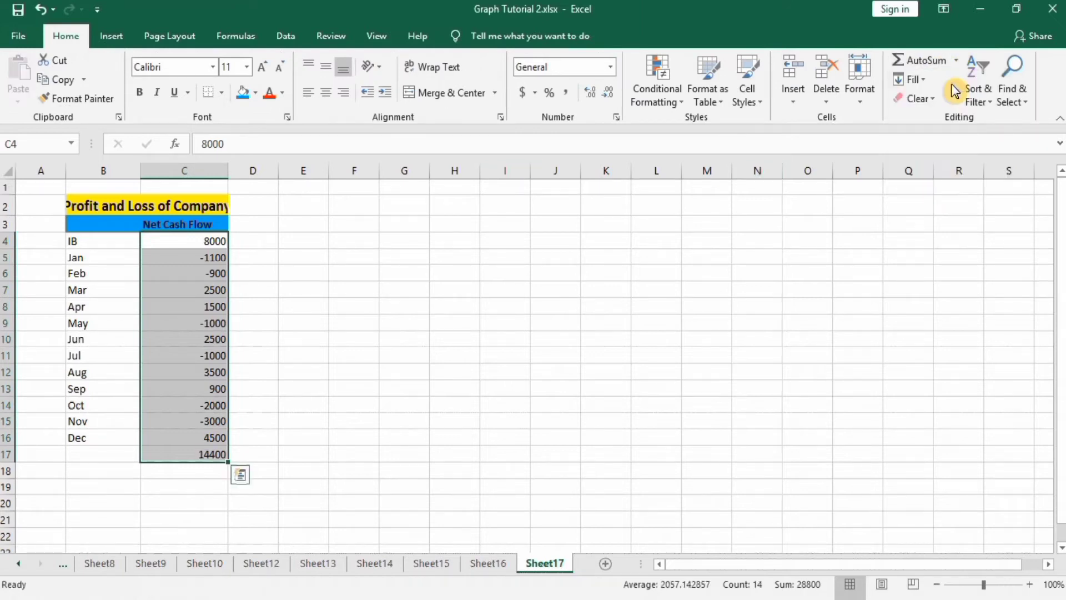
Step: Label the total row as FB in cell B17
click(102, 453)
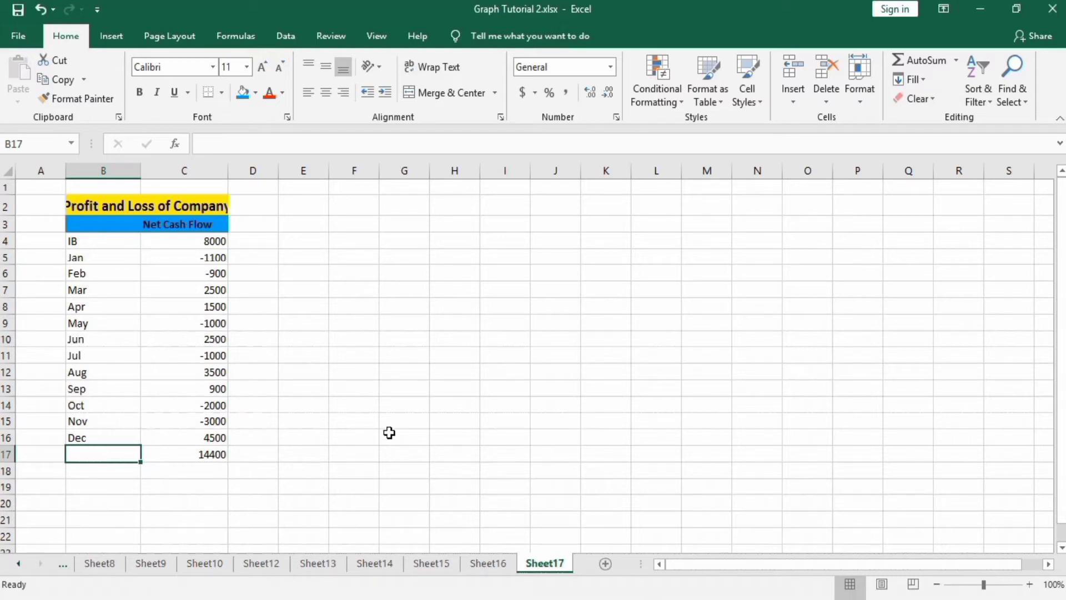
text(F)
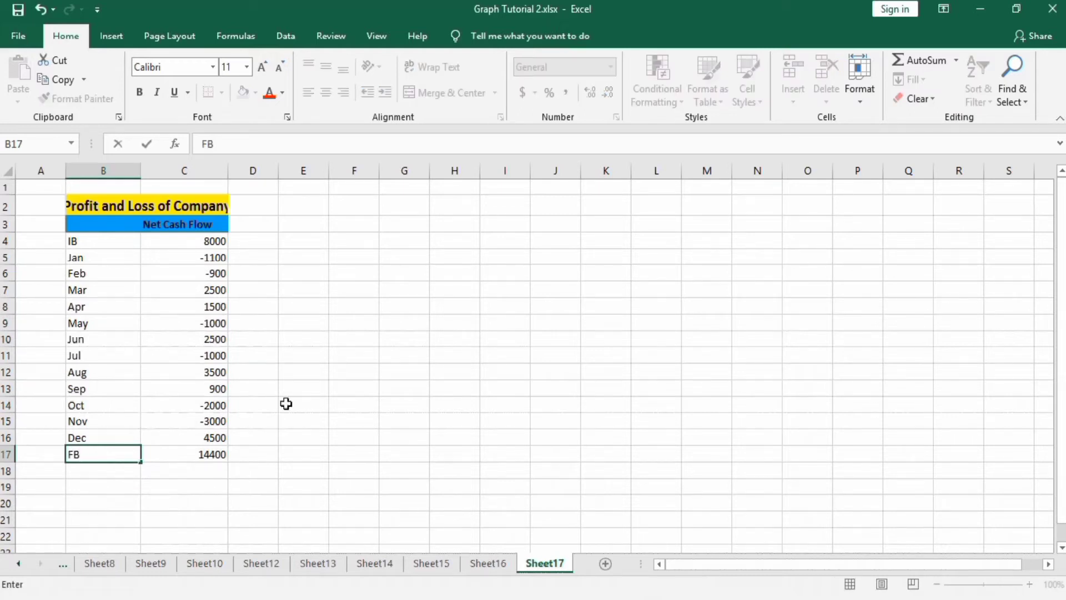
text(B)
click(217, 455)
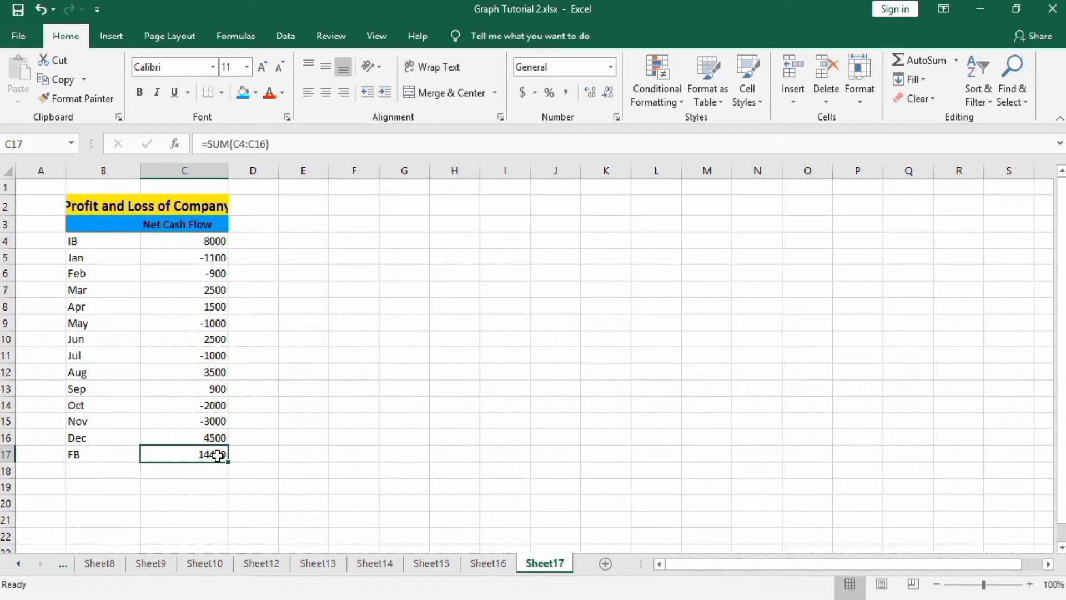
Step: Insert a waterfall chart from the label and cash flow data in B4:C17
drag(216, 455, 81, 246)
click(111, 36)
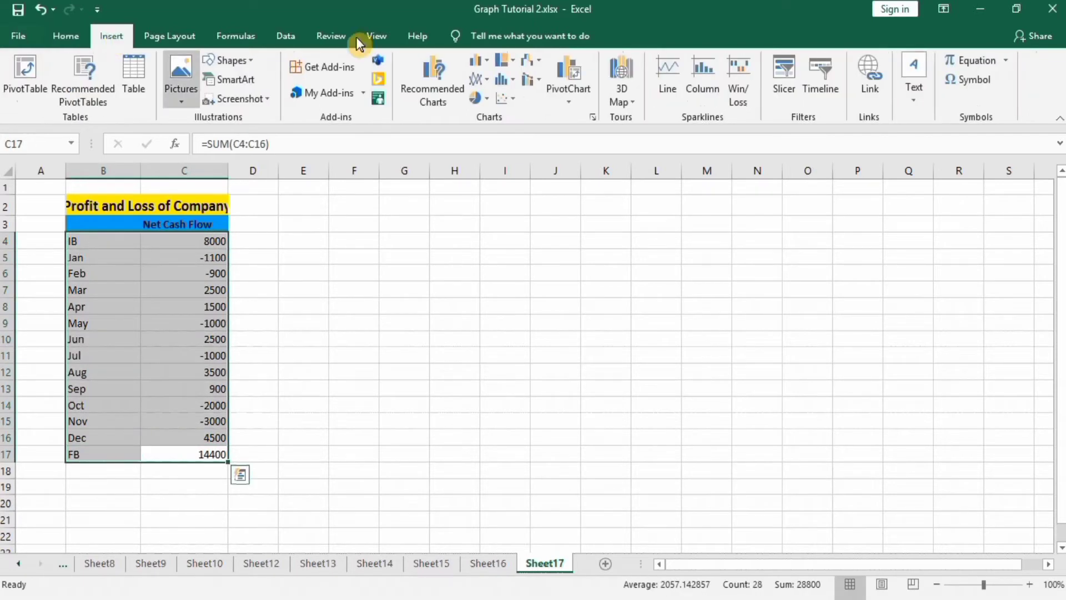
click(538, 58)
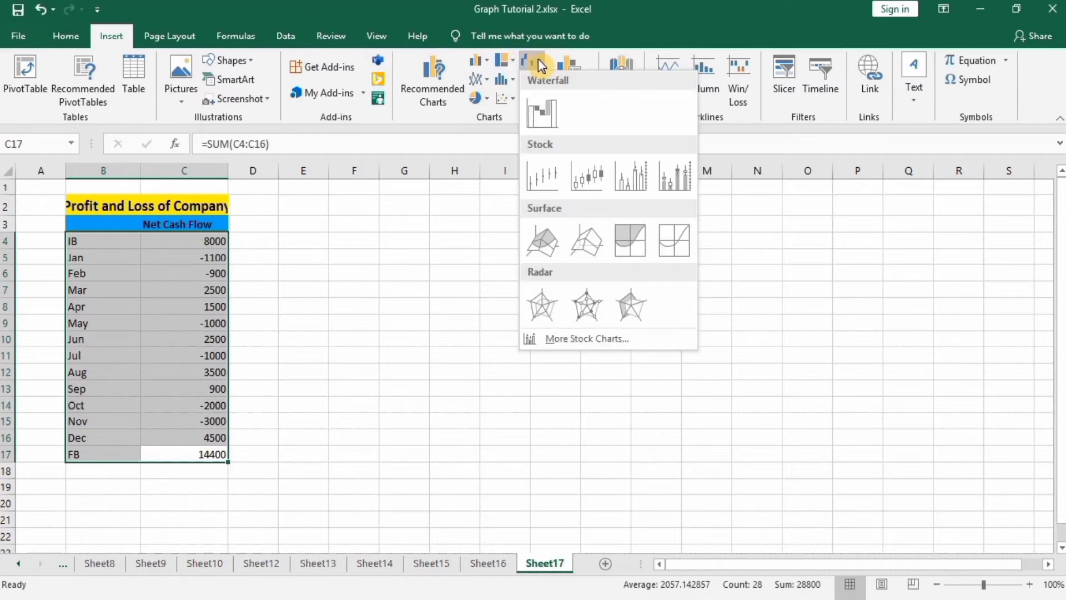
click(544, 111)
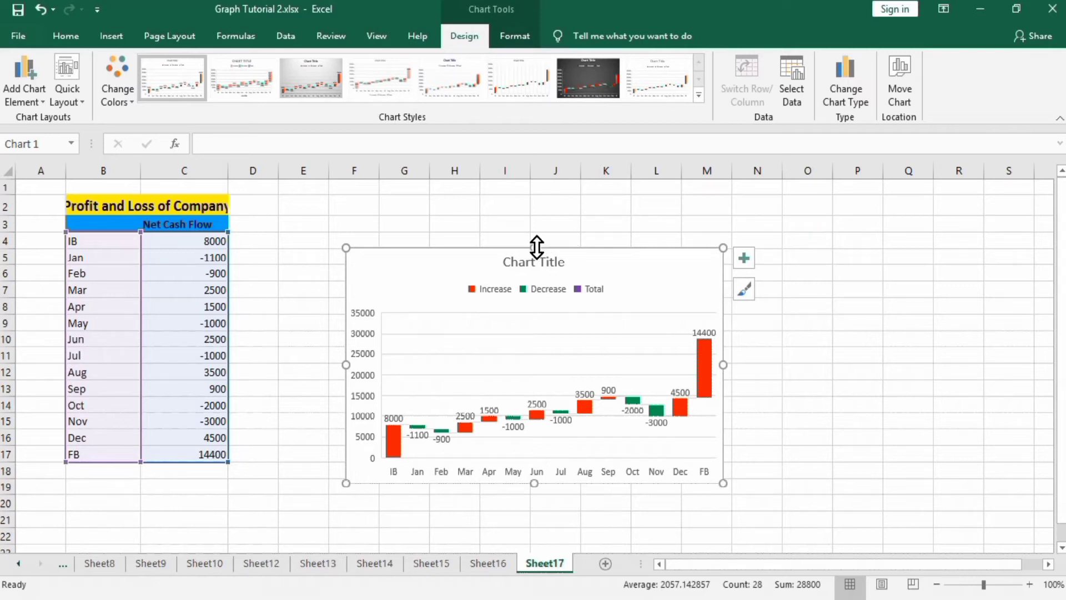
Step: Enlarge the waterfall chart so it spans about columns F to P and rows 3 to 21
drag(535, 246, 534, 218)
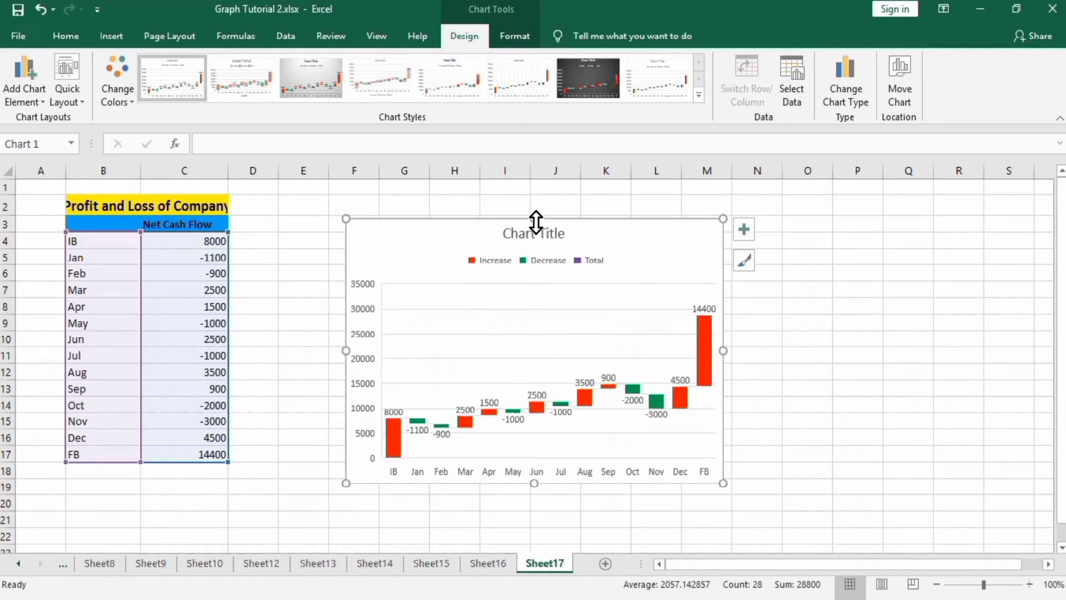
drag(722, 352, 782, 350)
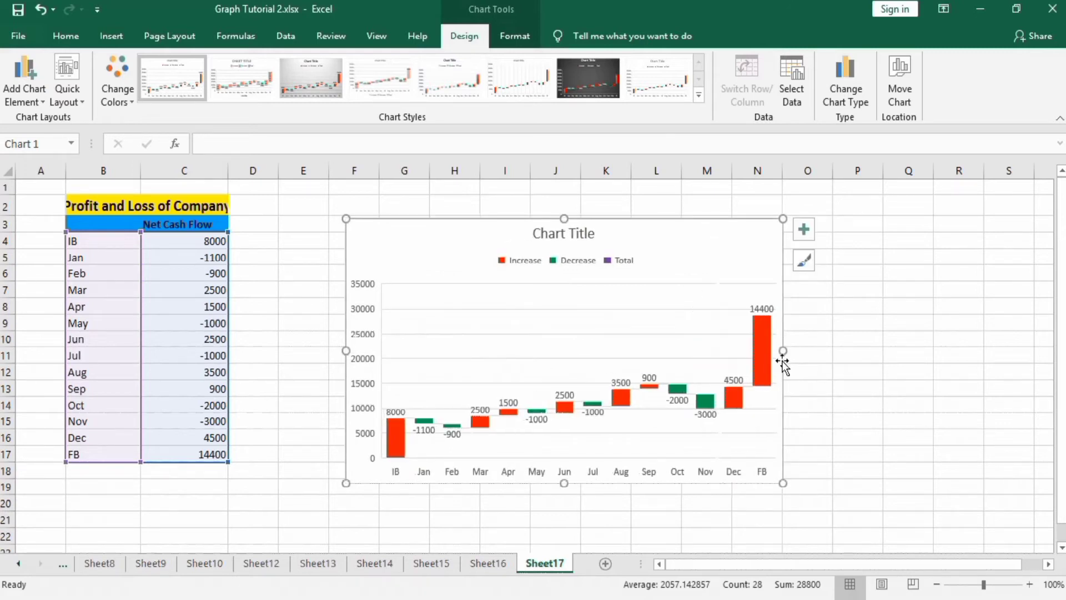
drag(564, 483, 564, 512)
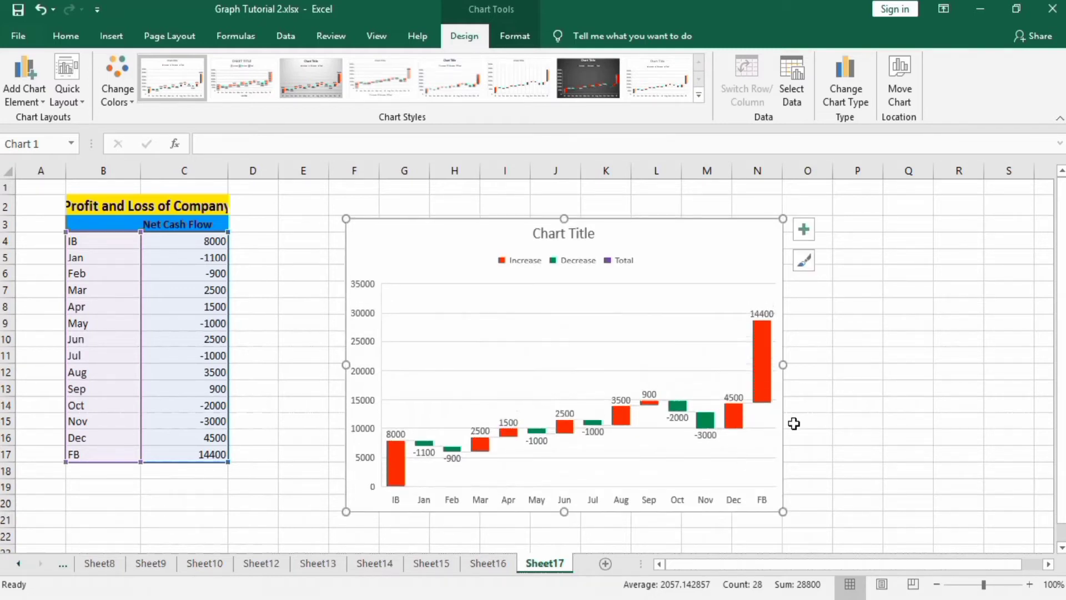
drag(788, 366, 880, 361)
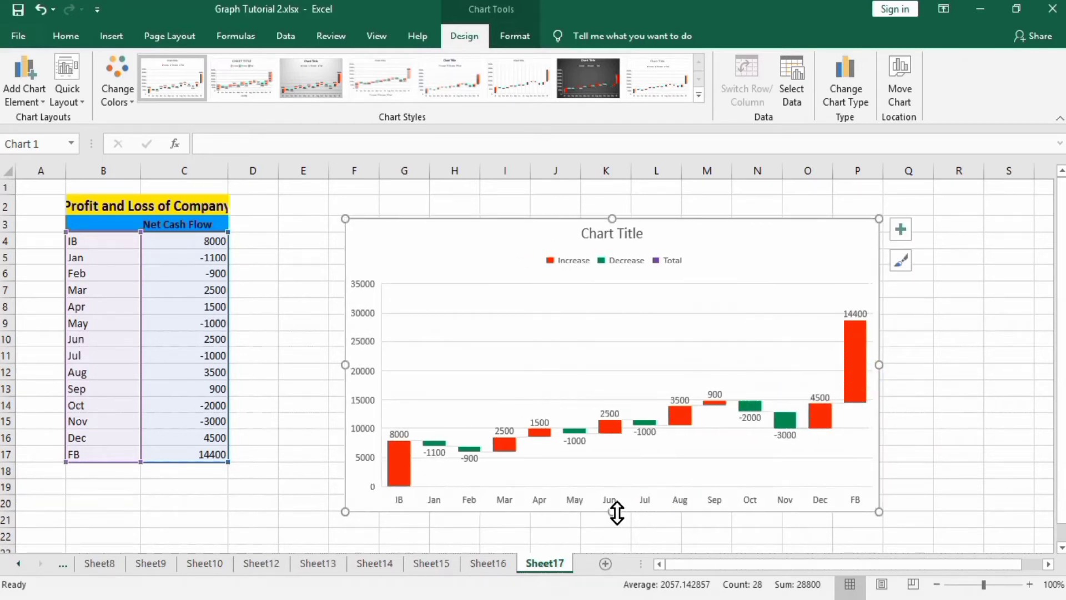
drag(613, 511, 613, 529)
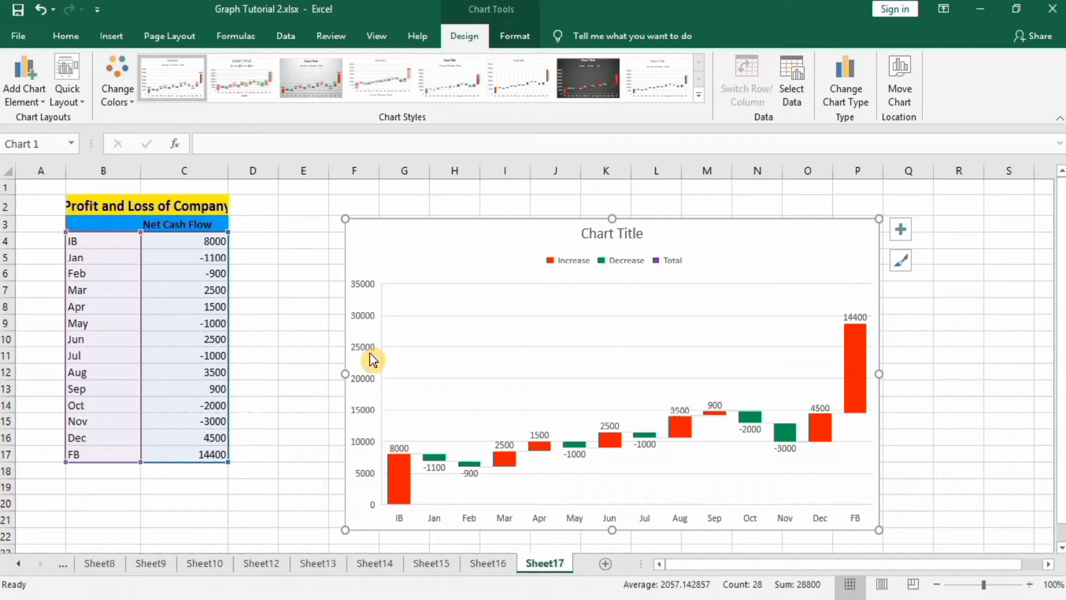
Step: Change the chart title to "Profit and Loss of Company"
click(611, 233)
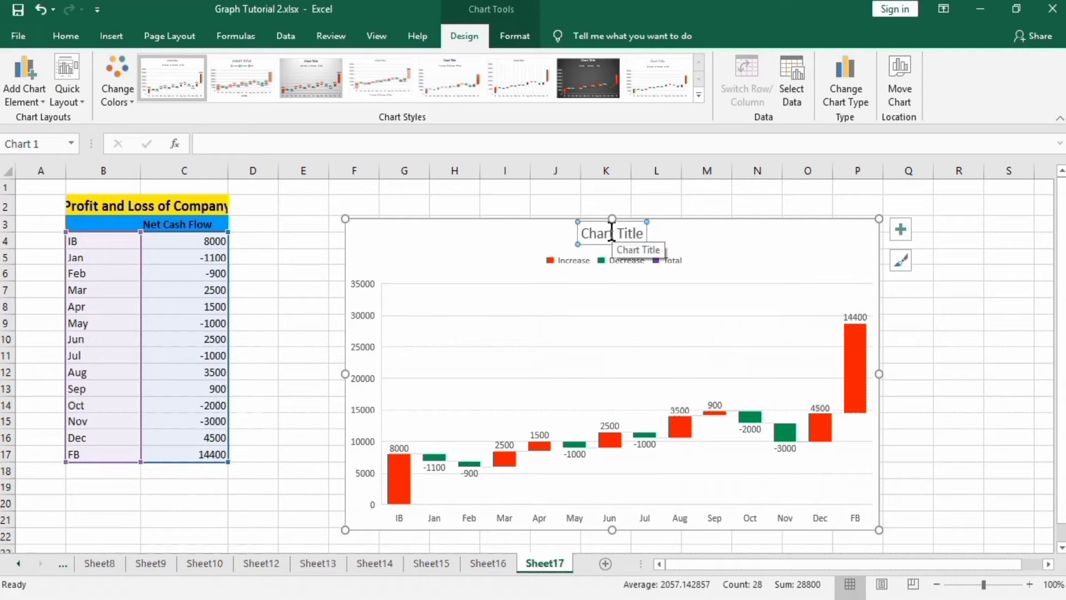
text(Profit and)
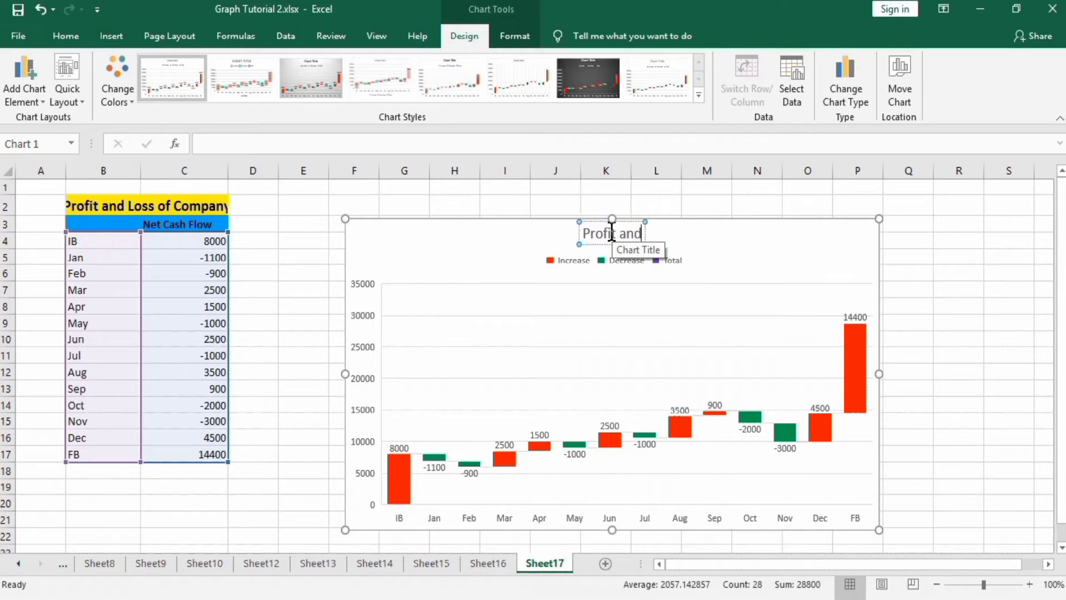
text( Los)
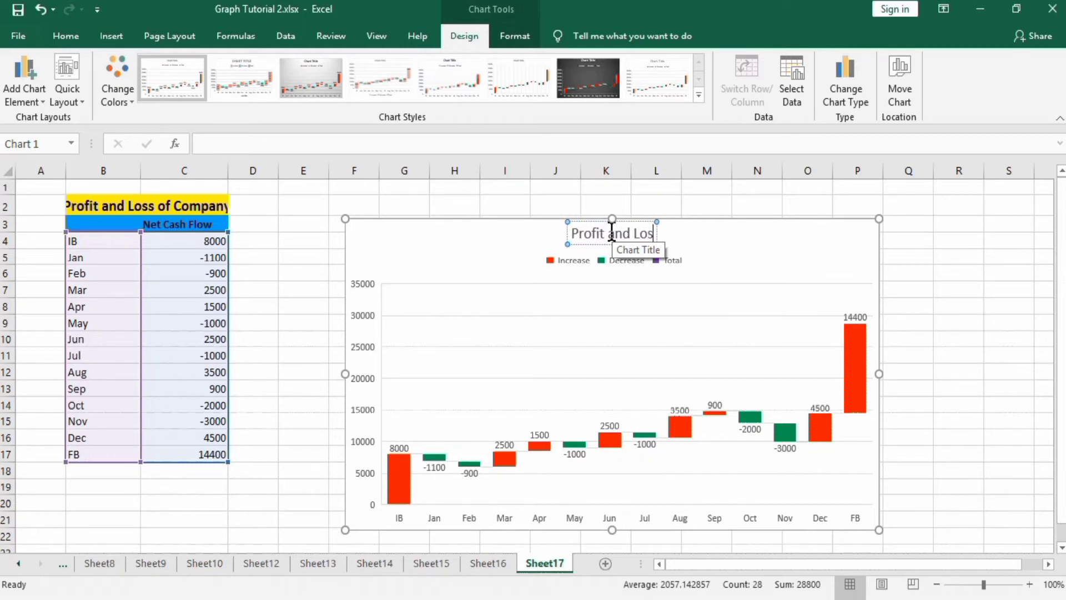
text(s of Company)
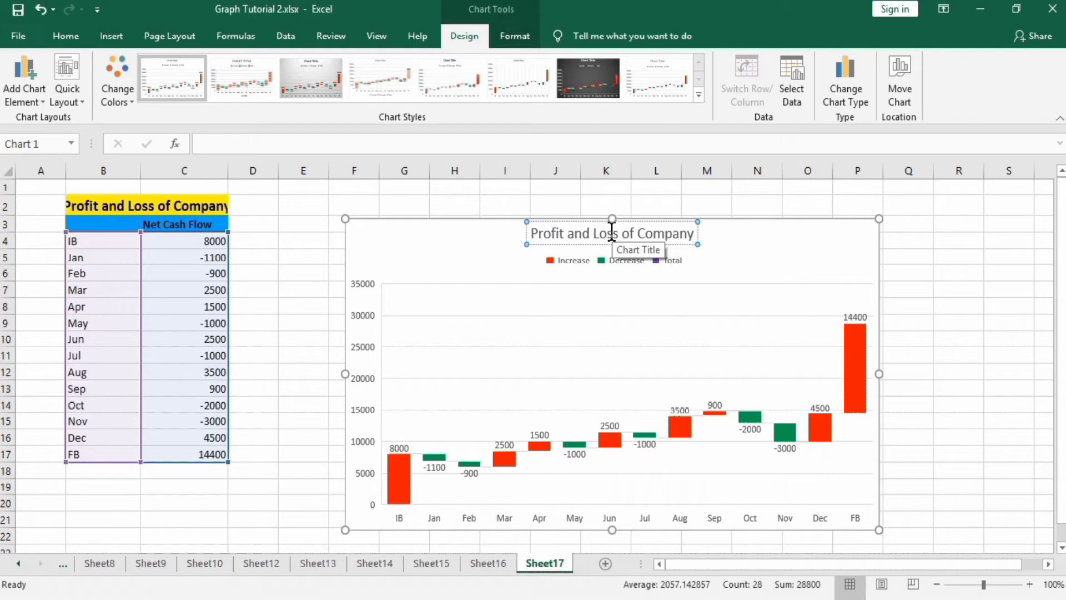
Step: Set the font colour of the entire chart title to black
double_click(691, 232)
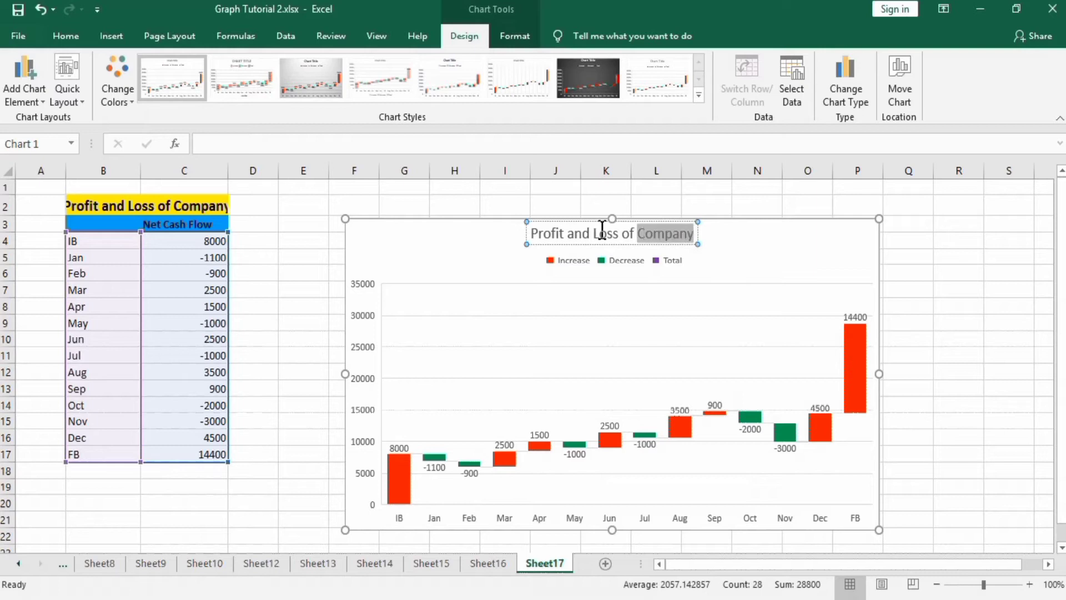
drag(602, 229, 532, 233)
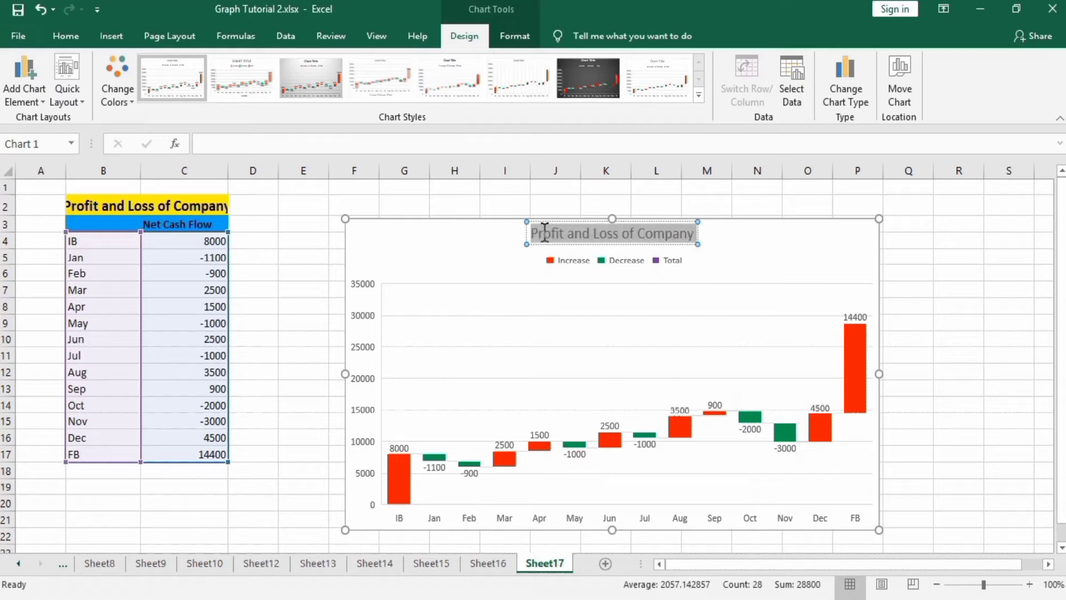
click(64, 39)
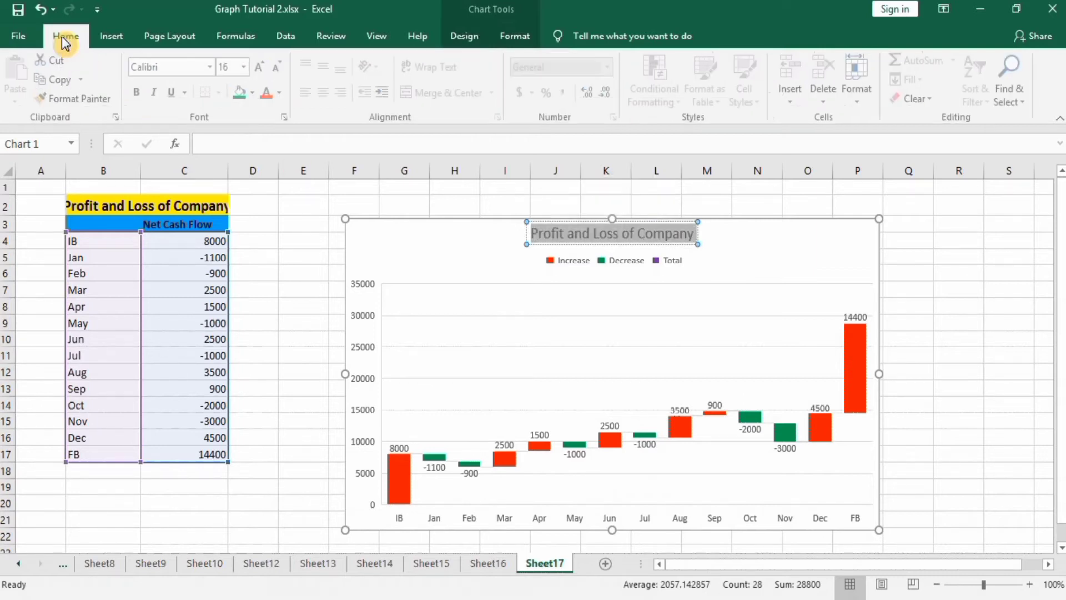
click(284, 94)
click(275, 114)
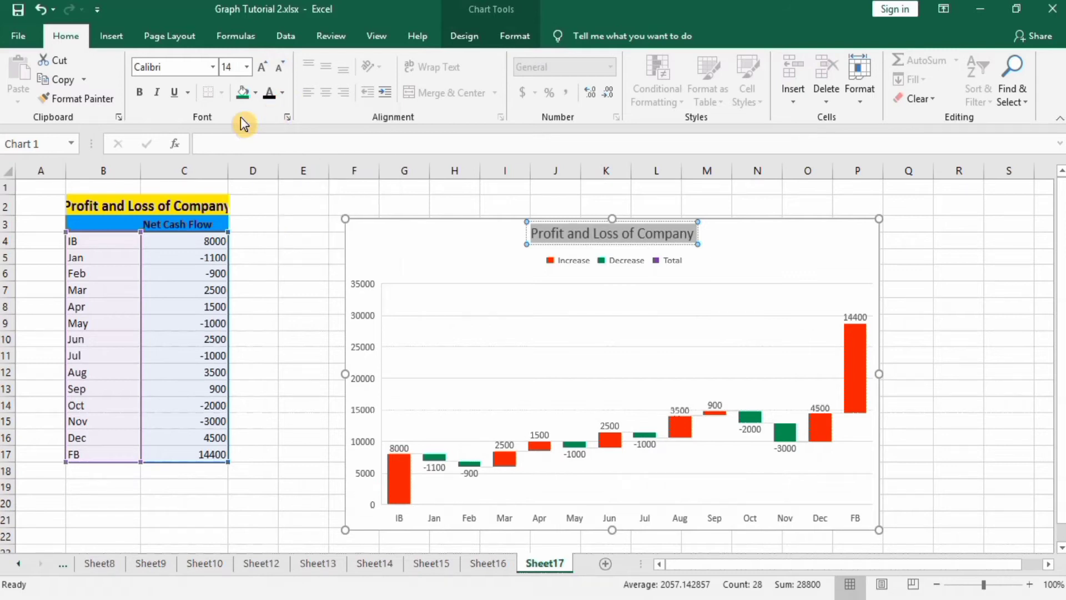
Step: Make the chart title bold and set its font size to 20
click(142, 95)
click(246, 67)
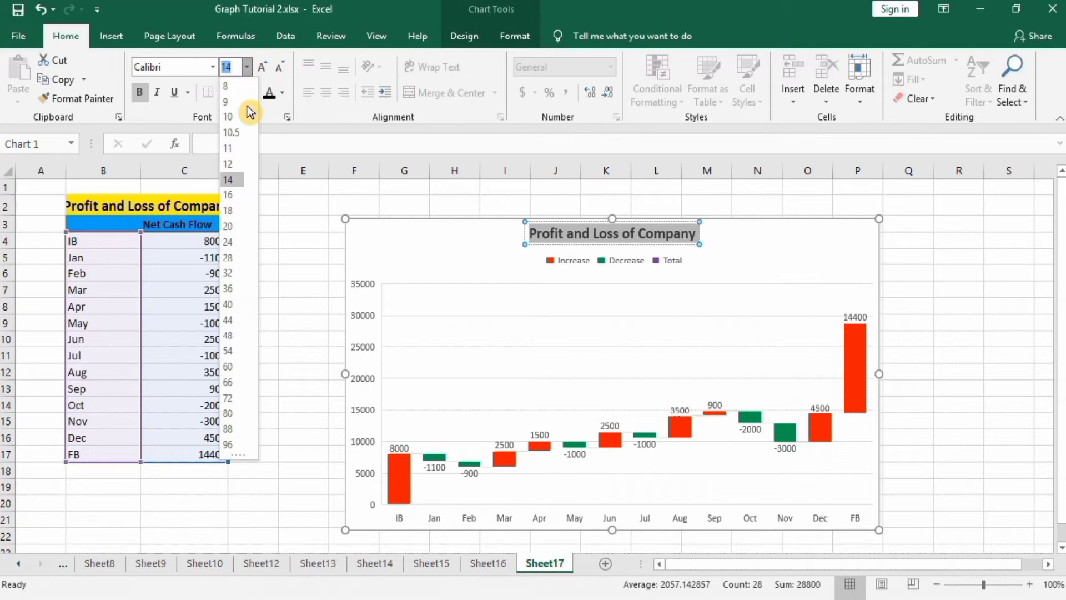
click(232, 225)
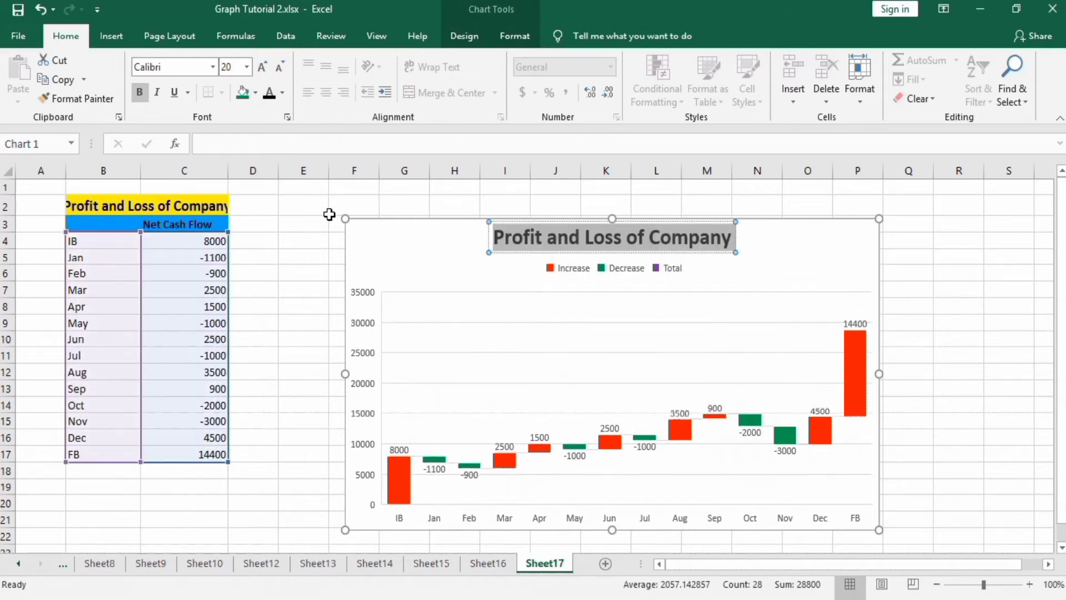
click(923, 260)
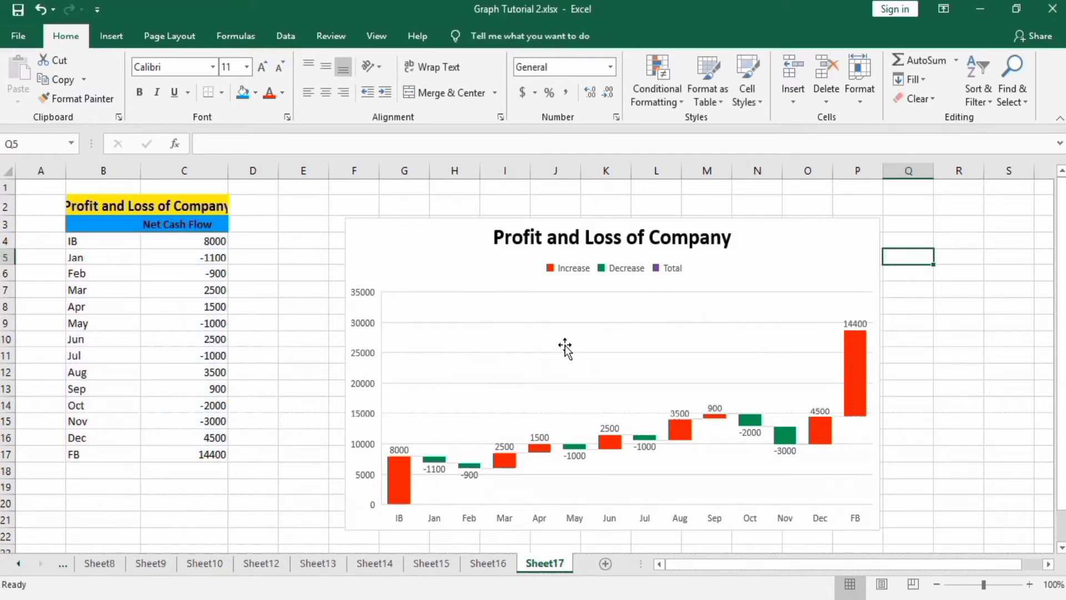
Step: Remove the horizontal gridlines from the waterfall chart and add titles to both axes
click(869, 298)
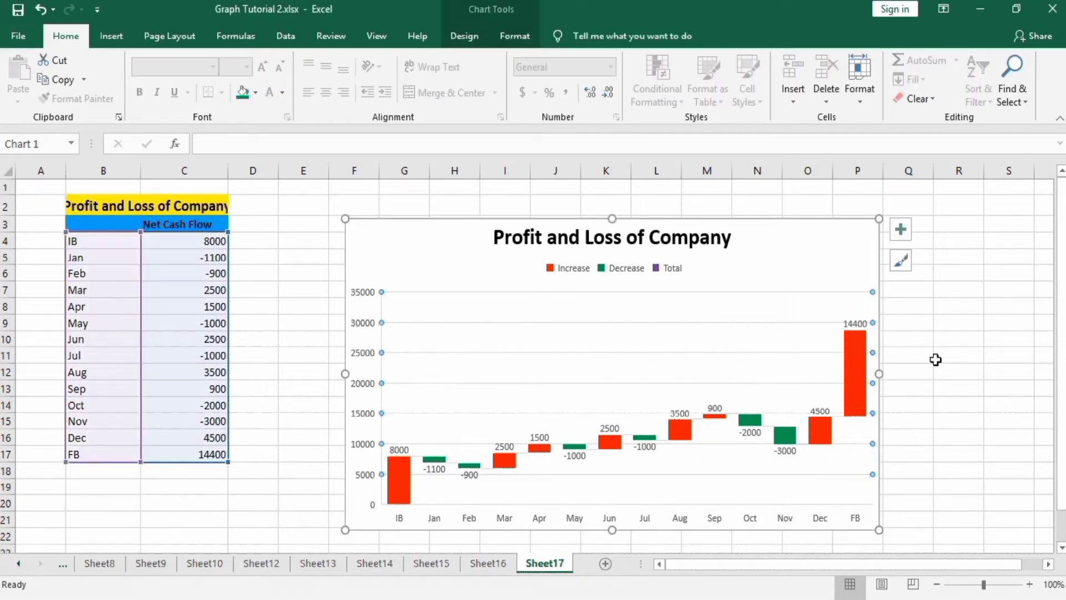
key(Escape)
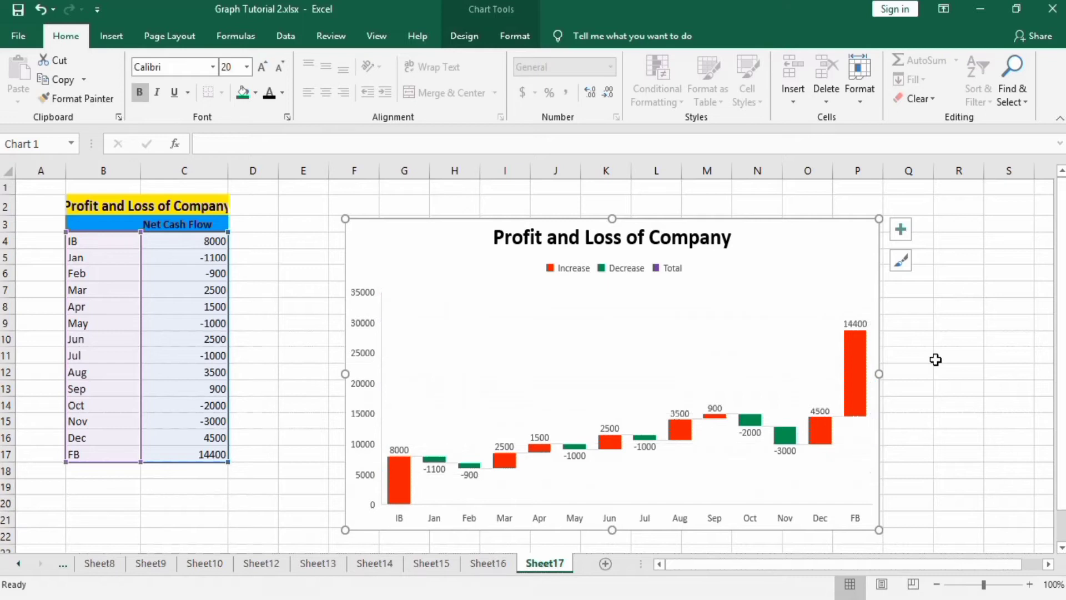
click(903, 231)
click(939, 268)
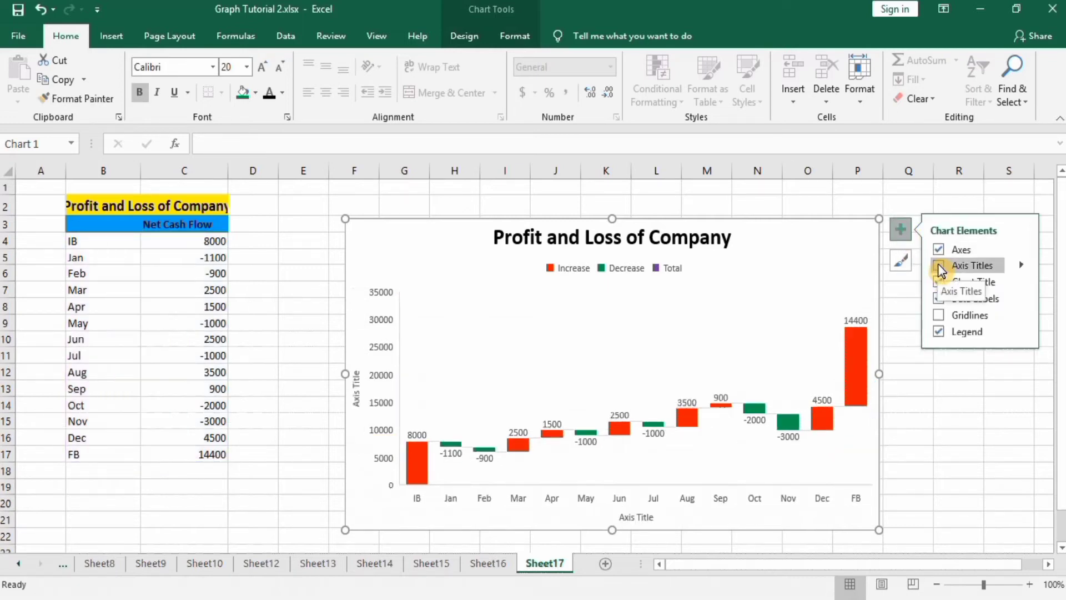
click(938, 269)
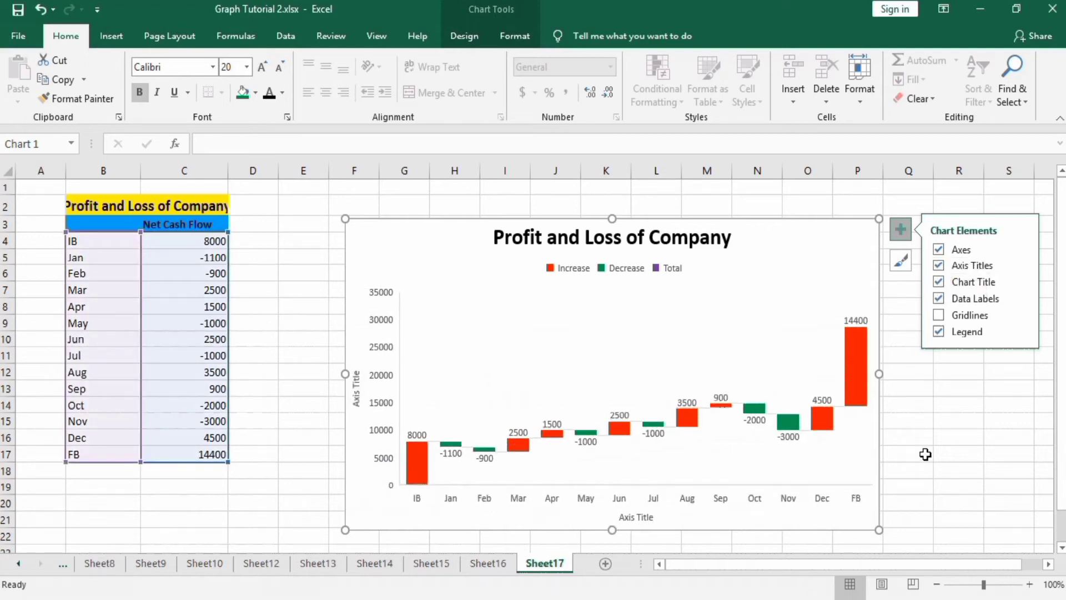
click(925, 454)
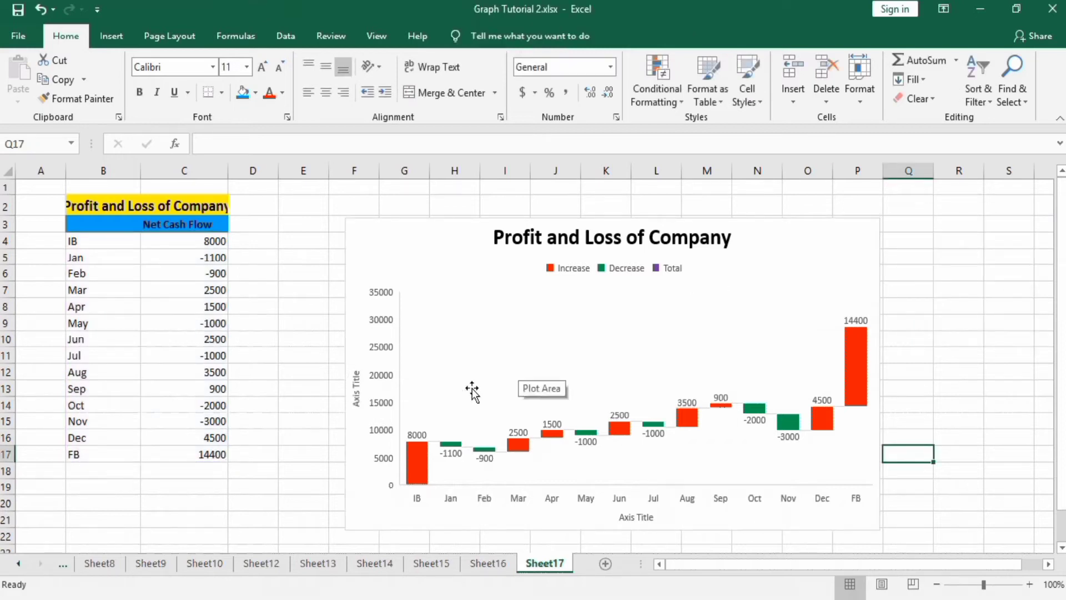
click(419, 451)
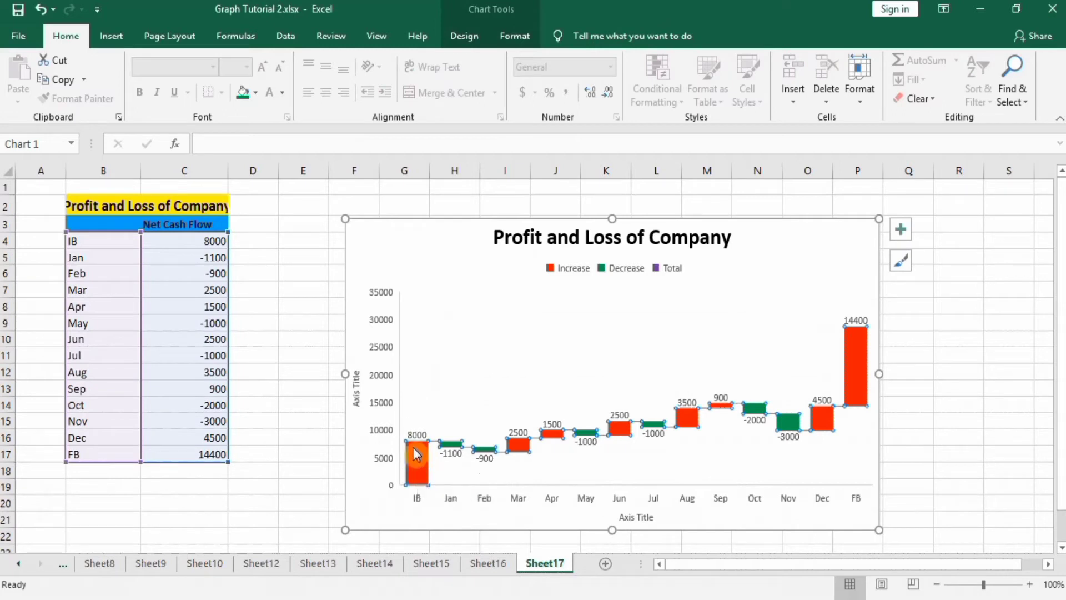
right_click(417, 458)
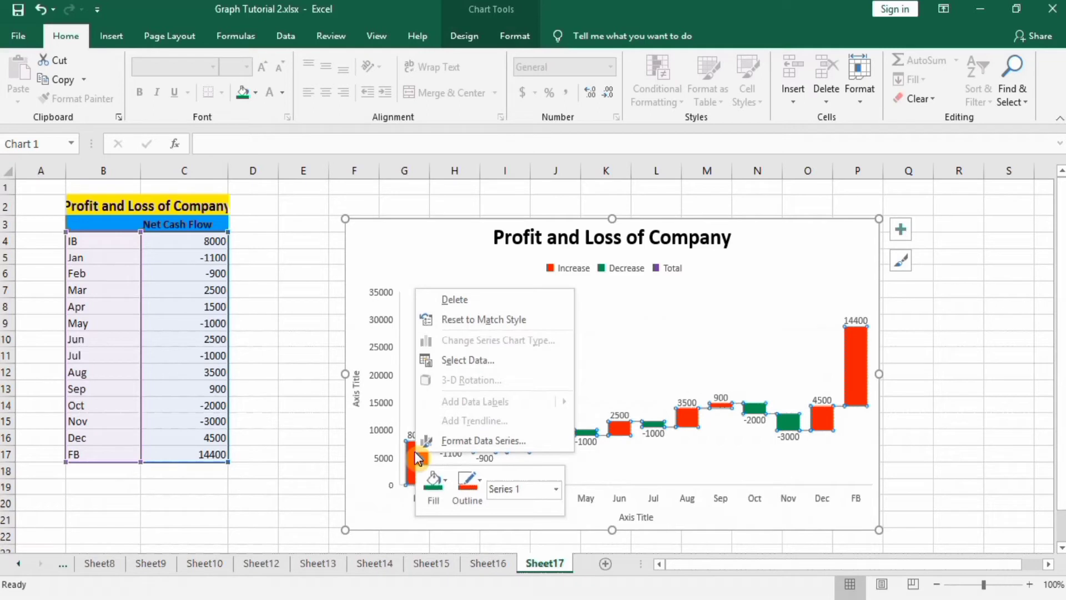
click(315, 484)
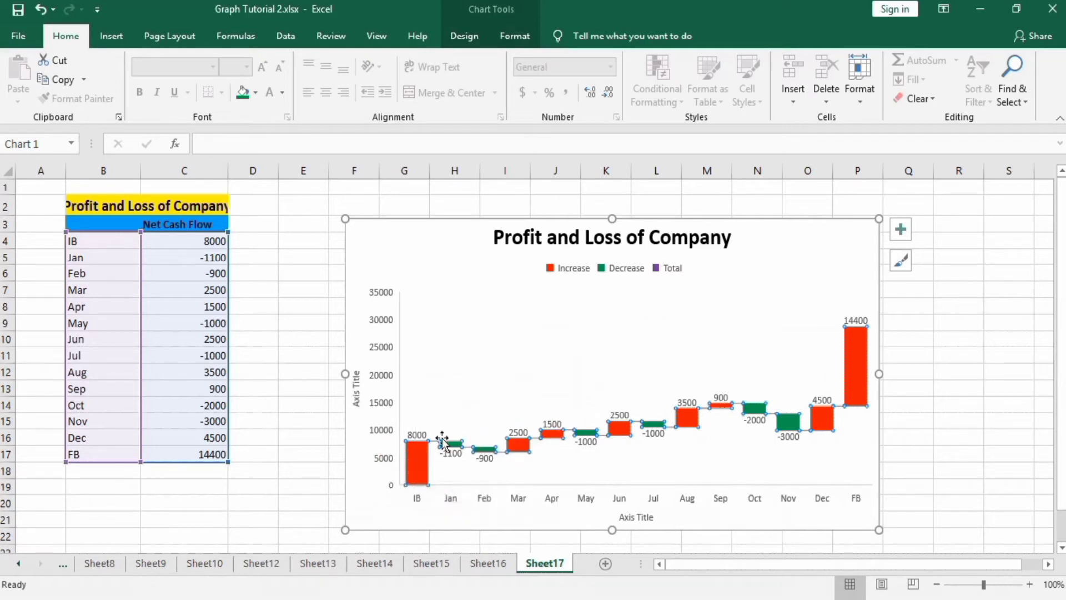
Step: Set the IB column alone as a total in the waterfall chart
click(419, 462)
click(419, 462)
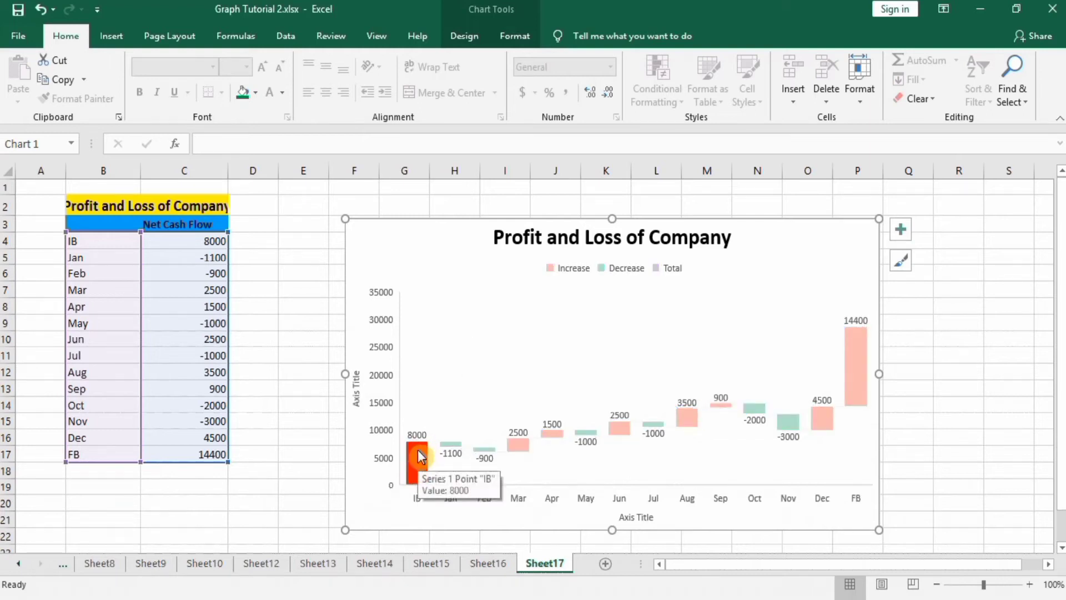
right_click(421, 457)
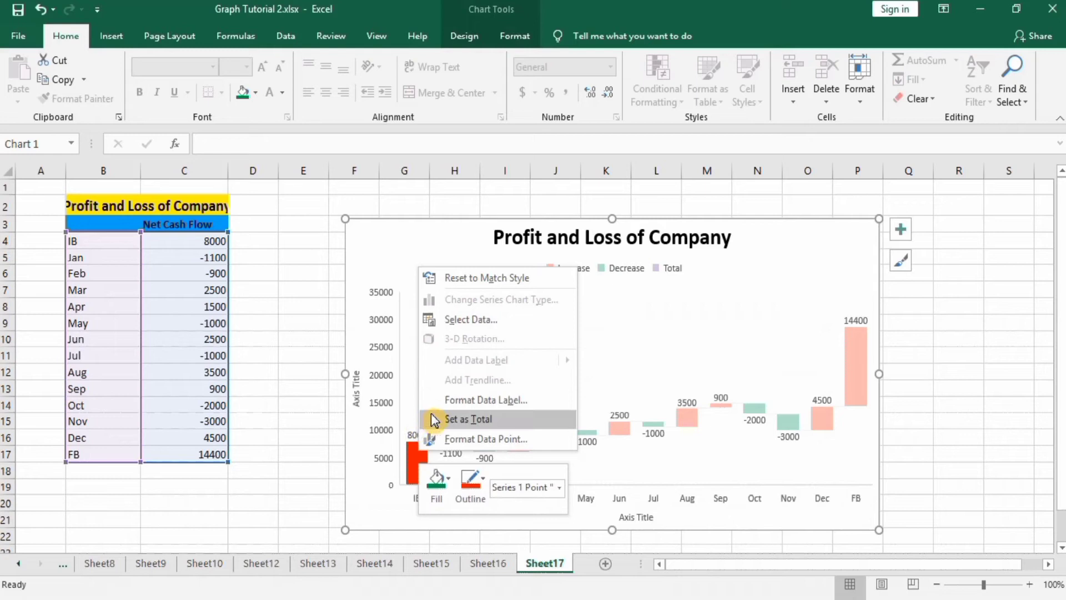
click(466, 421)
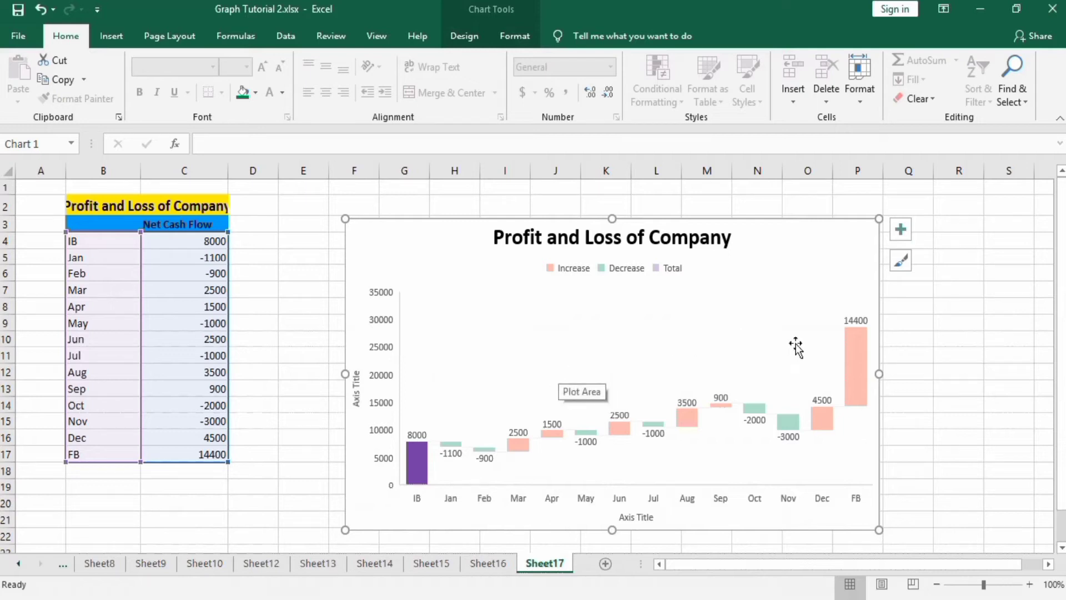
click(919, 354)
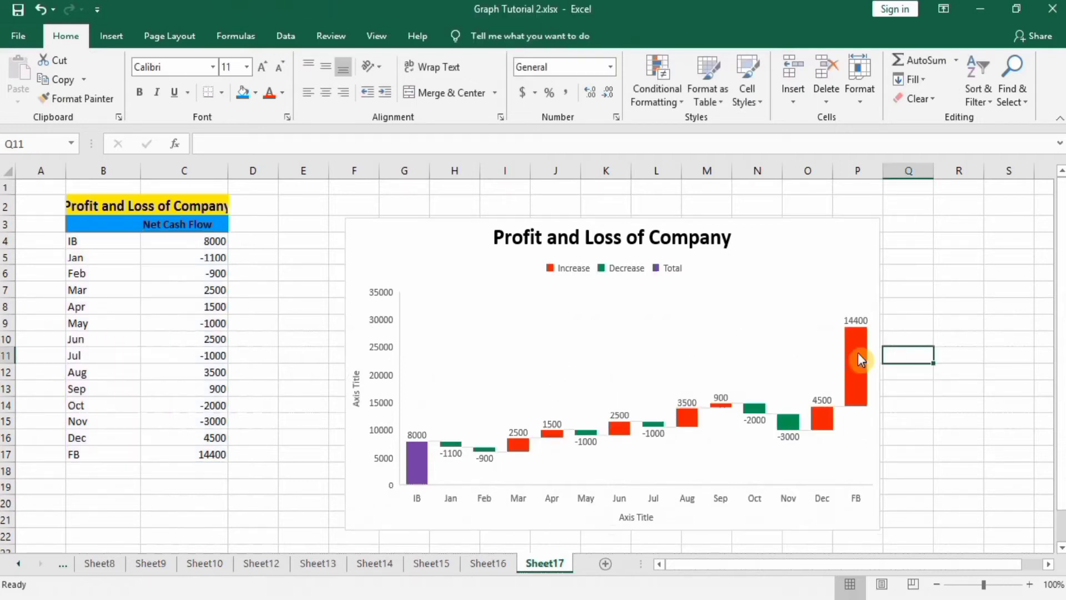
Step: Set the FB column alone as a total so the final balance starts from the axis
click(854, 352)
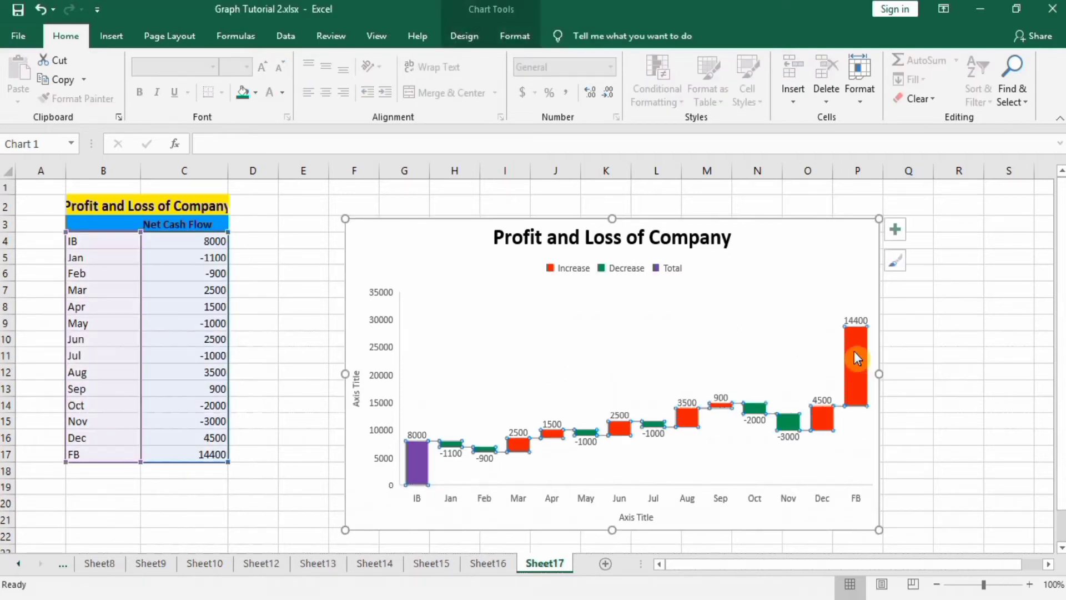
click(854, 352)
right_click(854, 351)
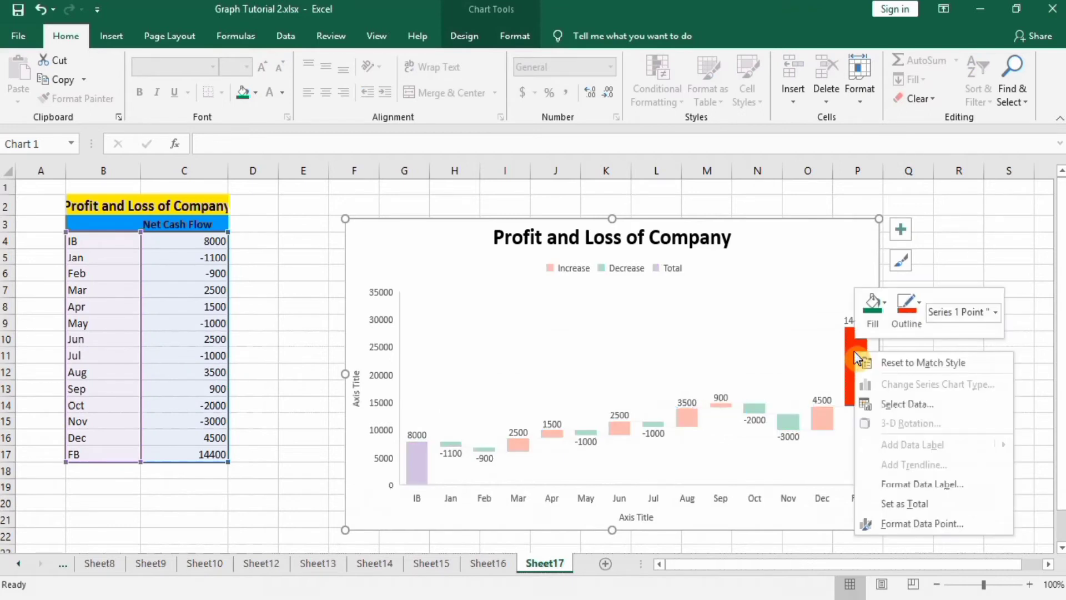
click(903, 505)
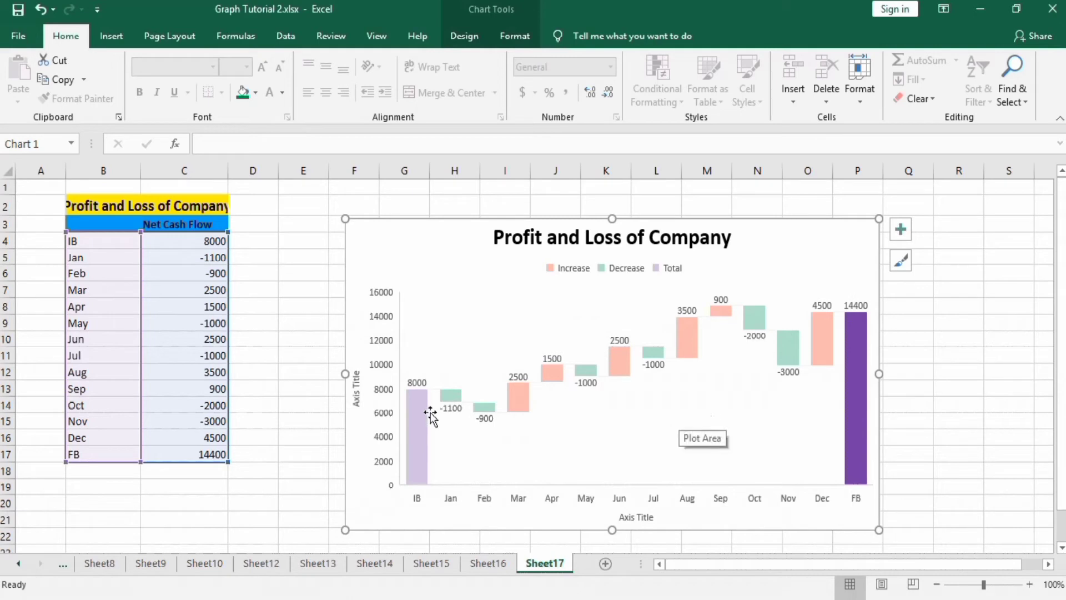
click(857, 377)
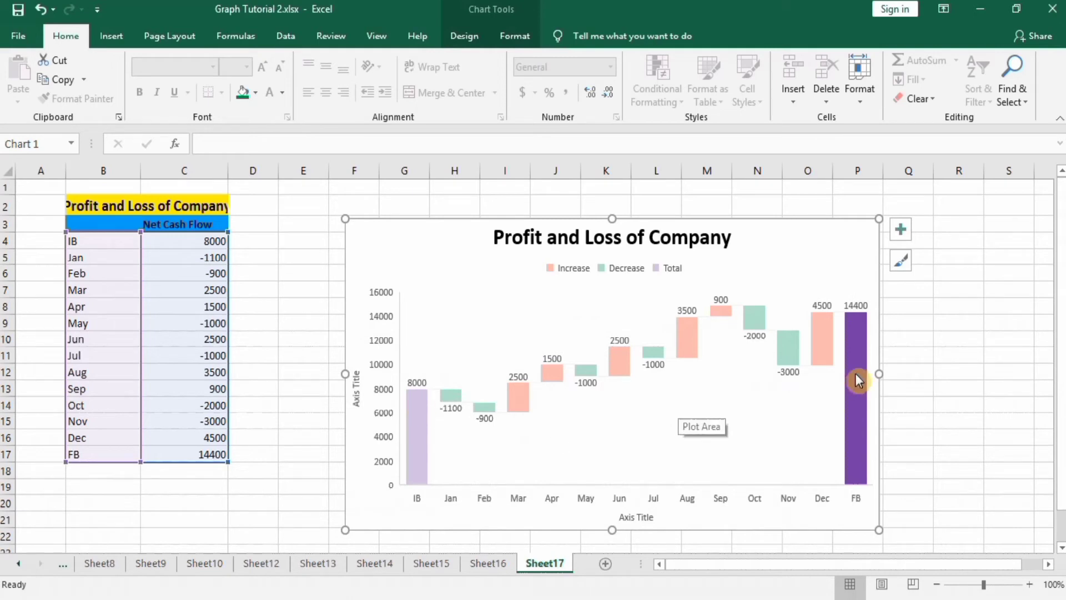
click(911, 343)
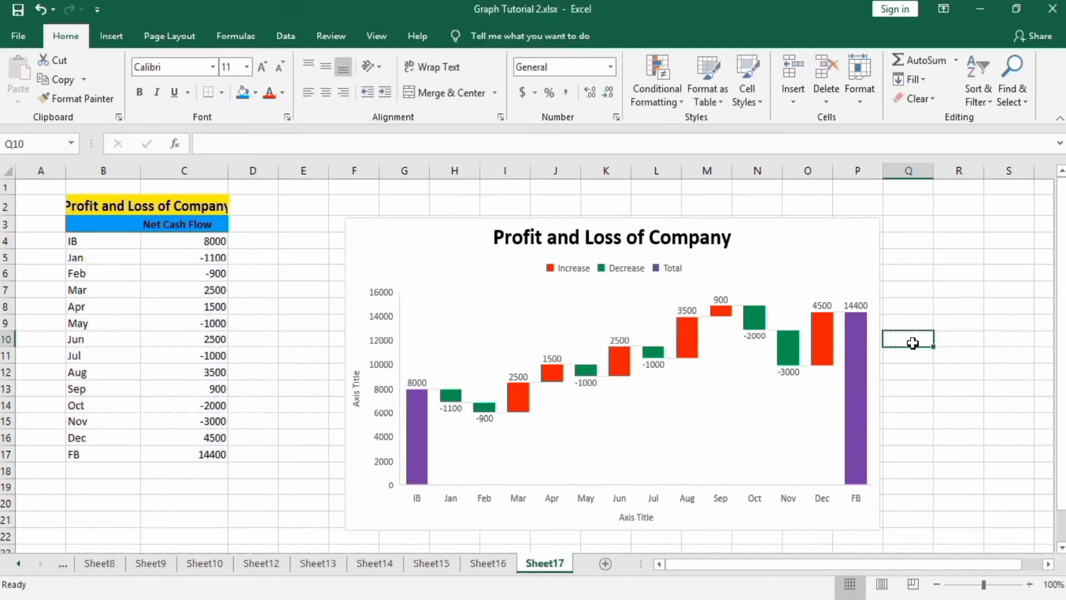
Step: Set the minimum bound of the chart's vertical axis to 2000
click(378, 350)
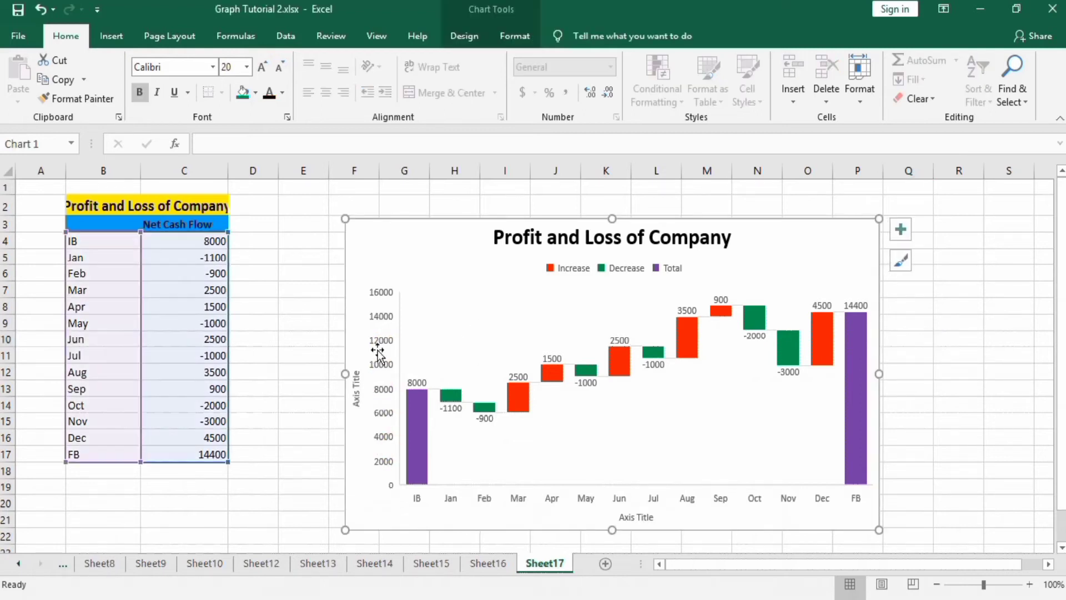
click(385, 320)
right_click(386, 321)
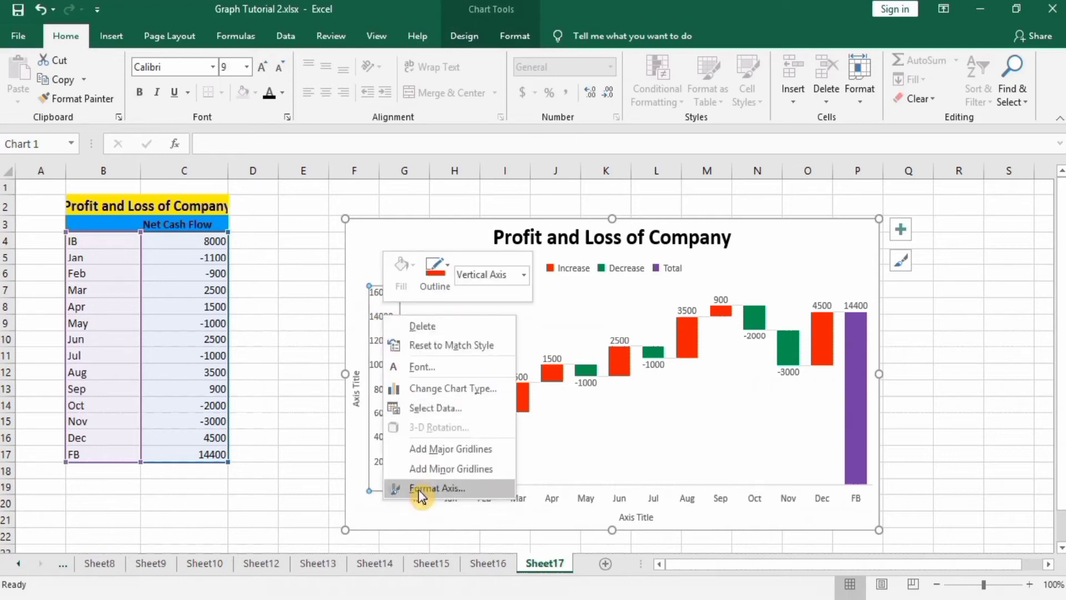
click(425, 491)
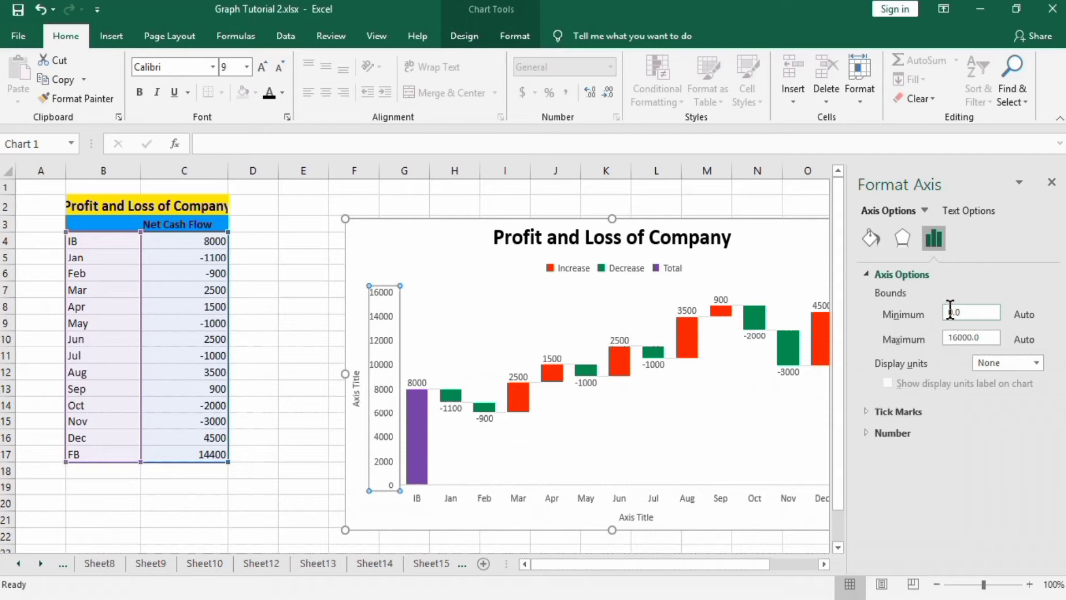
click(950, 310)
text(2000)
click(951, 417)
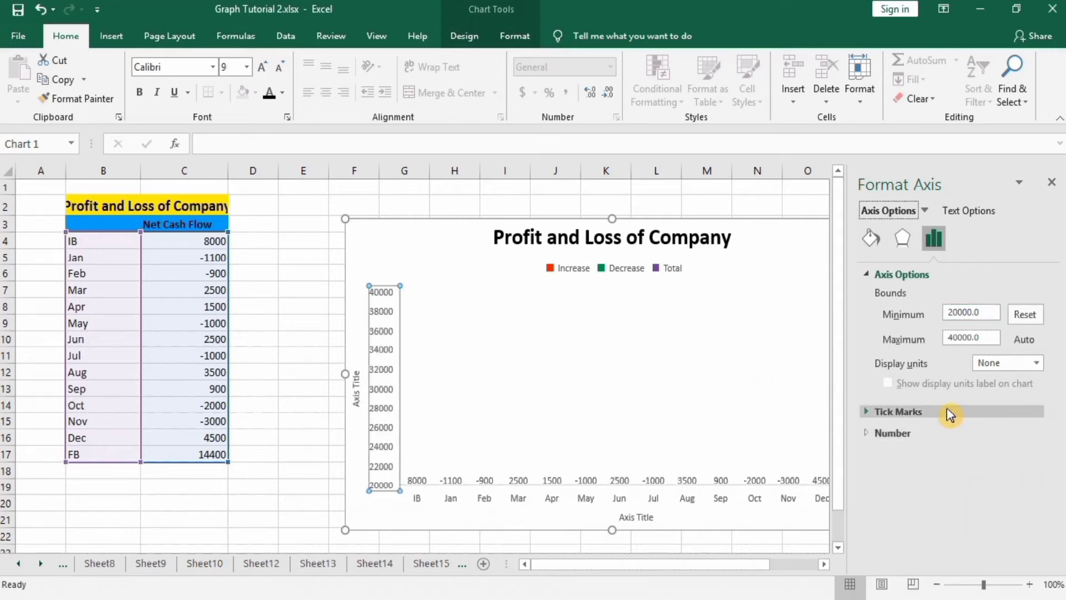
click(957, 313)
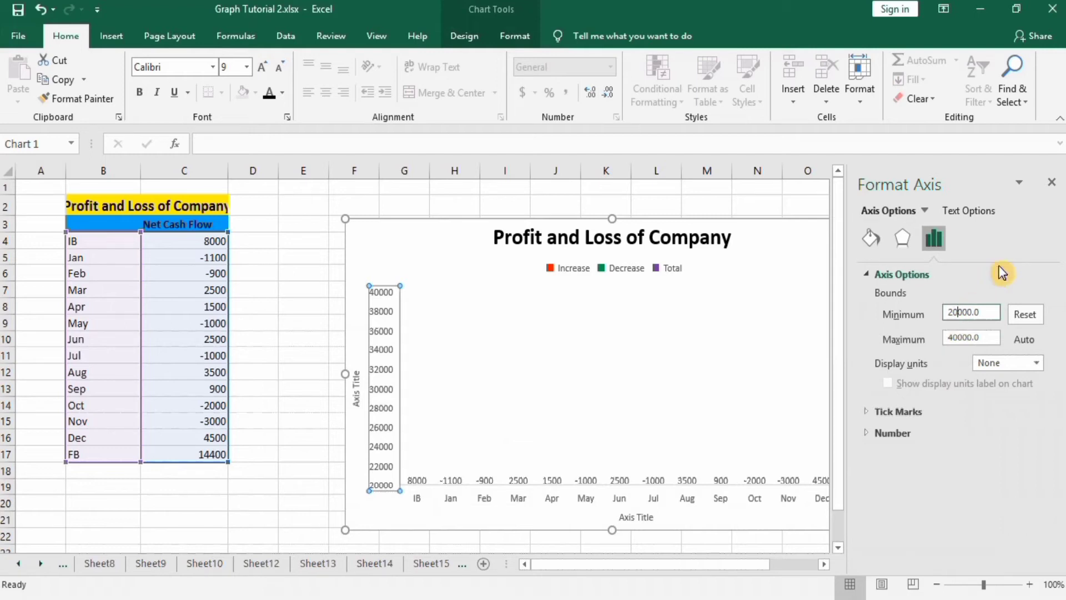
key(BackSpace)
click(287, 423)
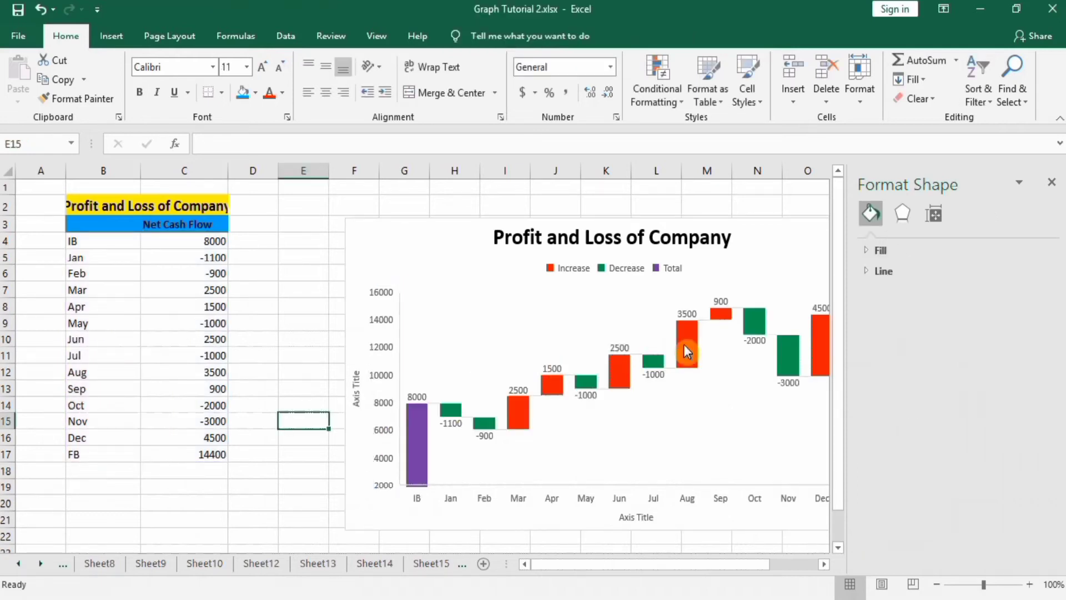
Step: Set both the major and minor tick marks of the vertical axis to Outside
click(384, 350)
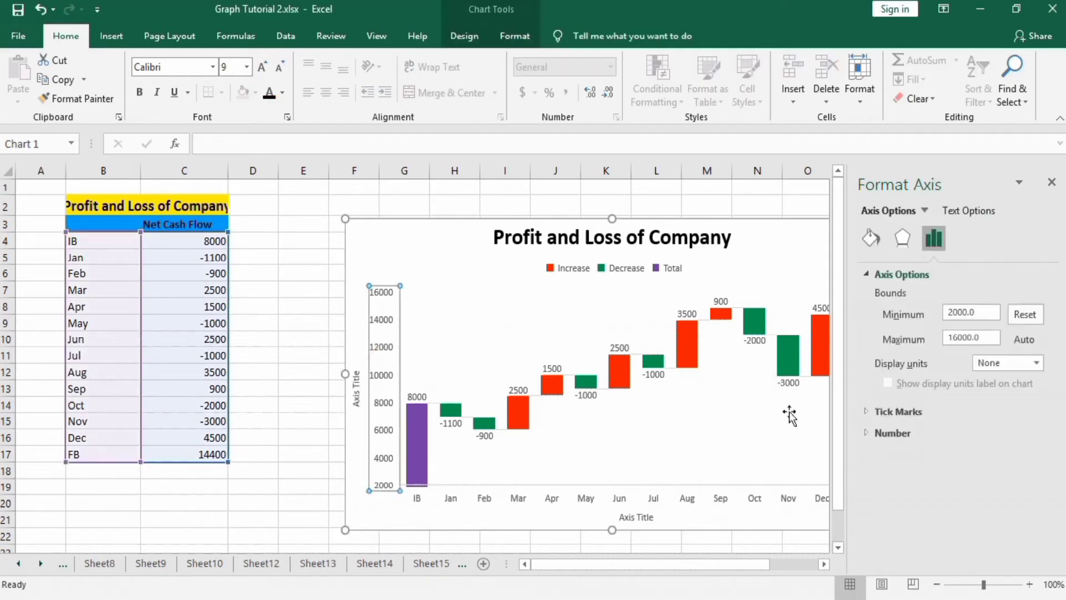
click(907, 411)
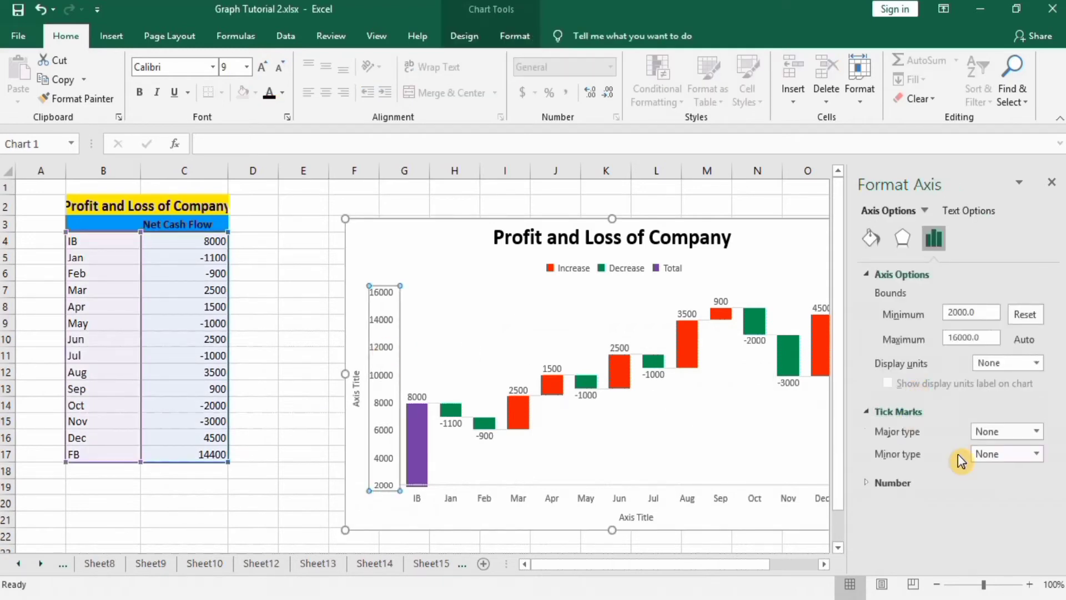
click(1036, 431)
click(1019, 476)
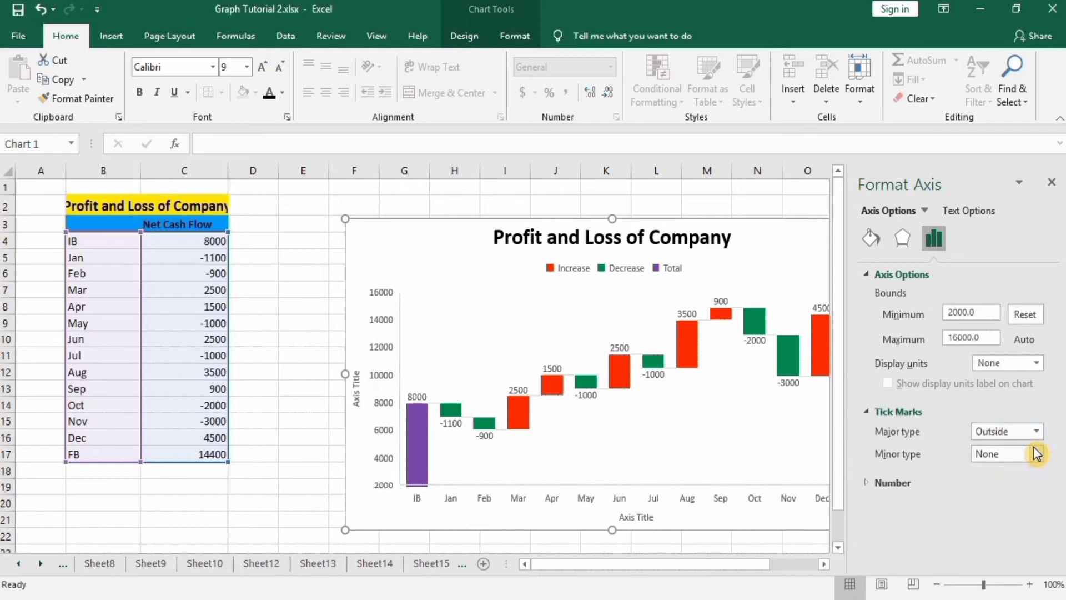
click(1036, 453)
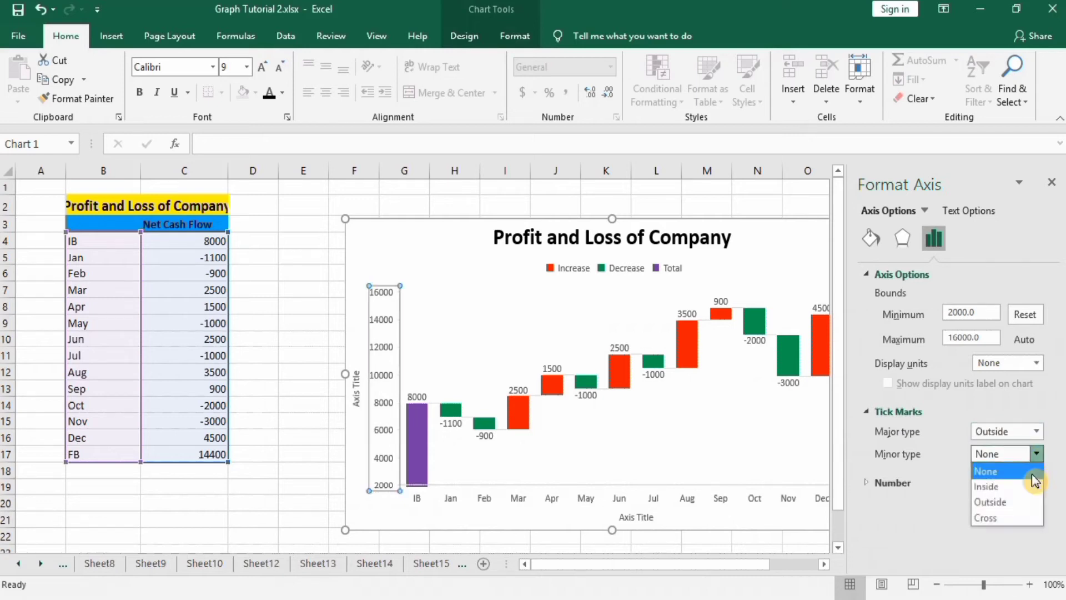
click(1025, 502)
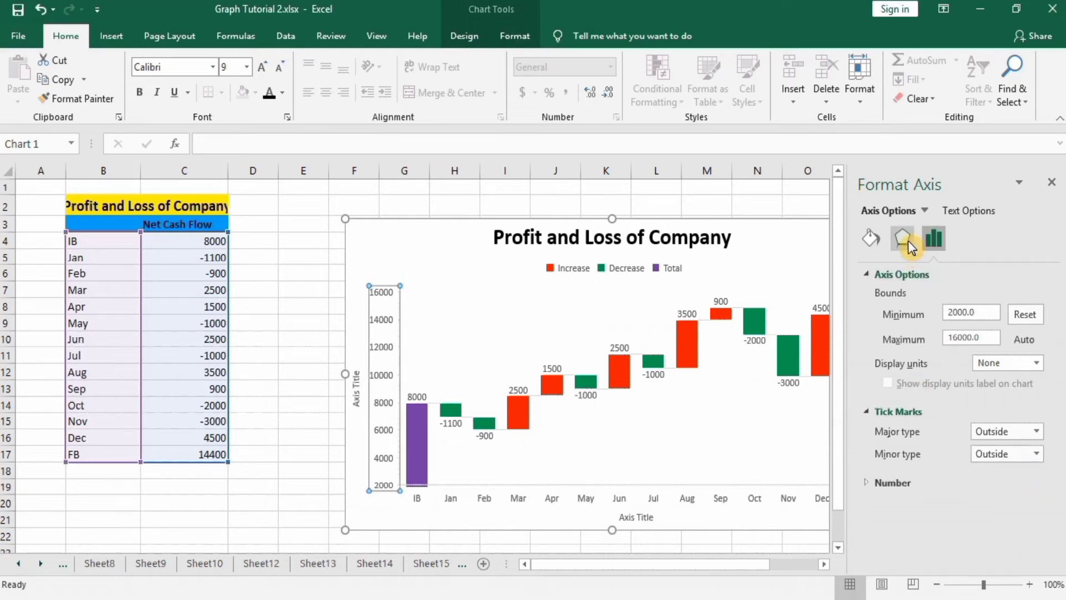
Step: Give the vertical axis a solid black line
click(869, 237)
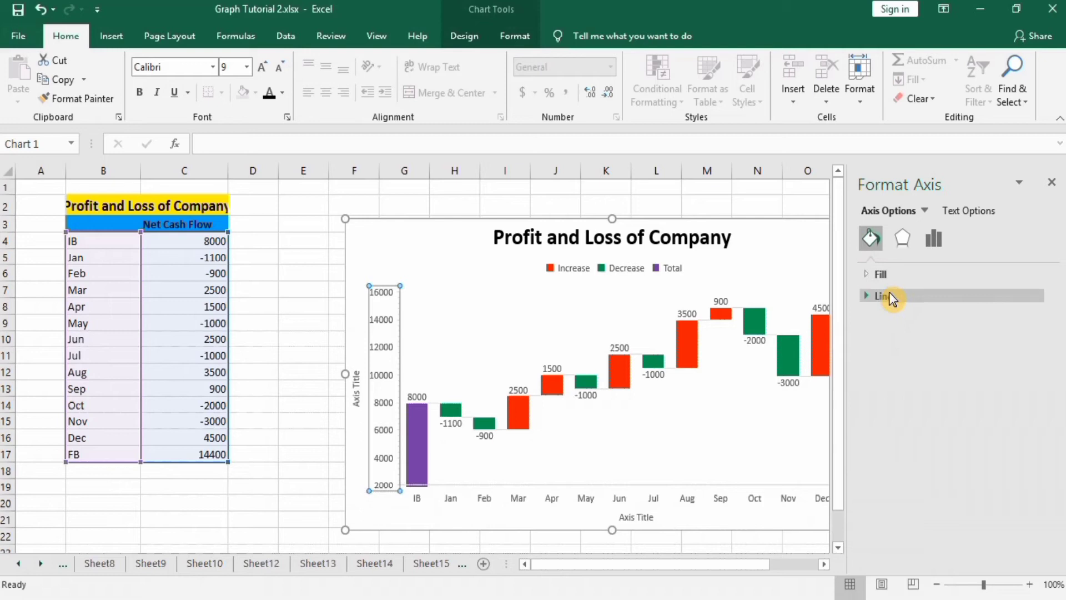
click(889, 295)
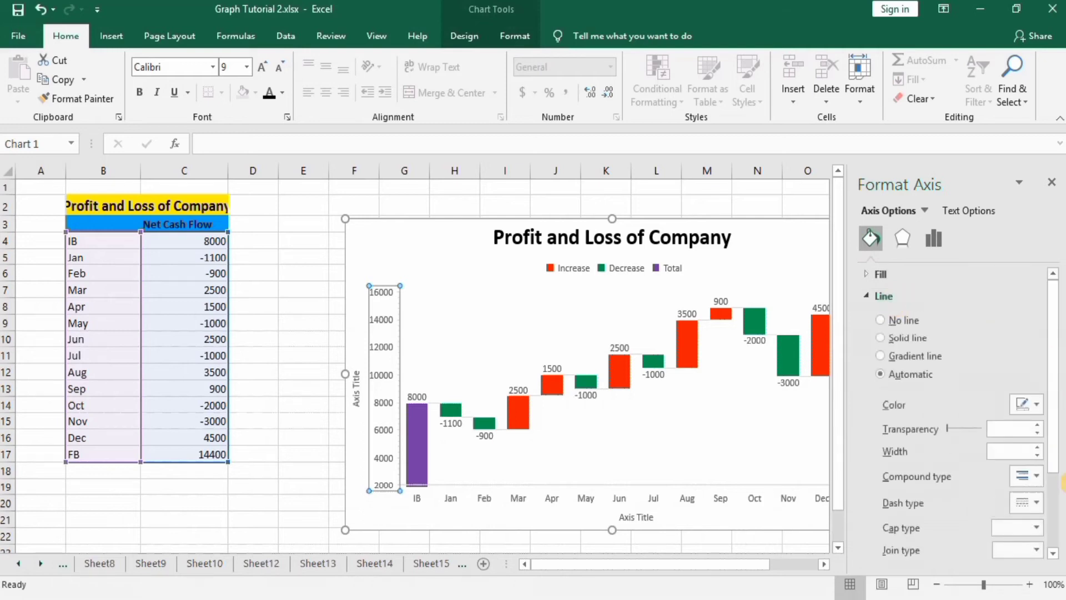
click(1036, 405)
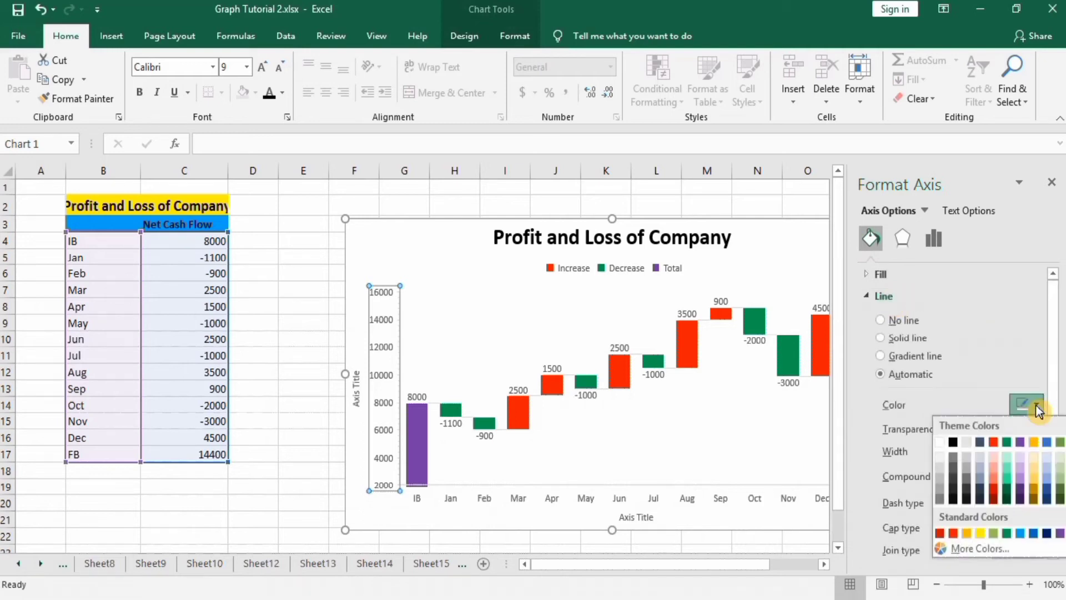
click(952, 441)
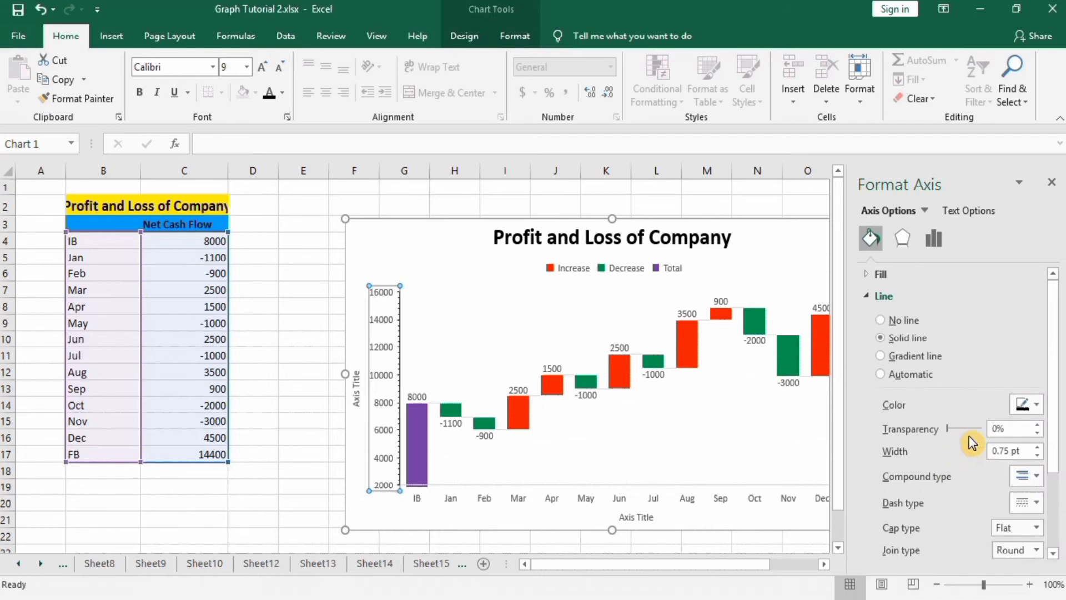
Step: Set the vertical axis line width to 1.5 pt and its label font size to 11
click(1037, 447)
click(1037, 447)
click(1037, 447)
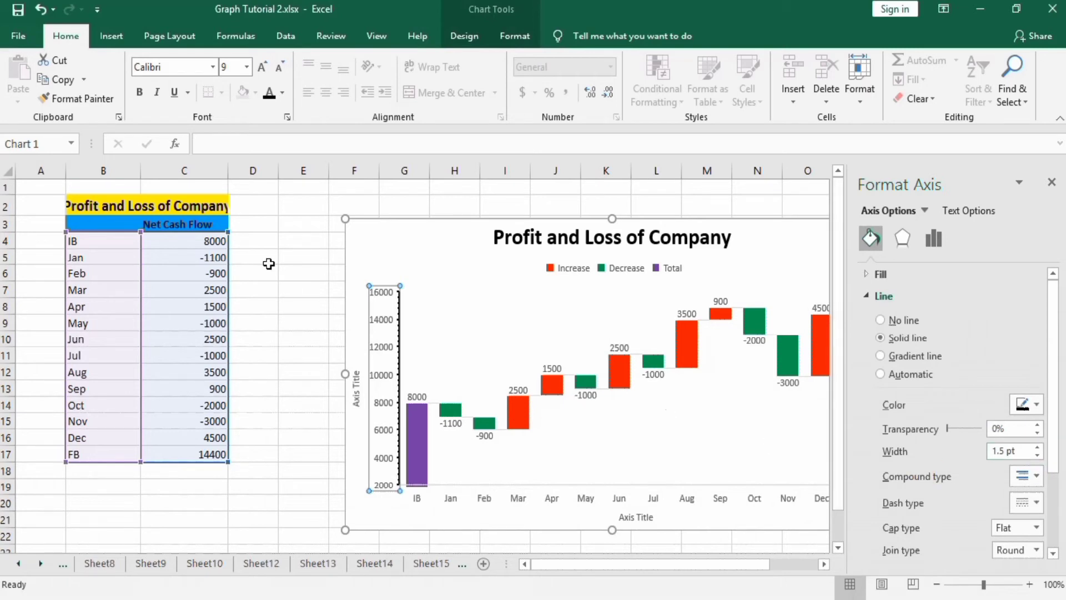
click(248, 69)
click(232, 149)
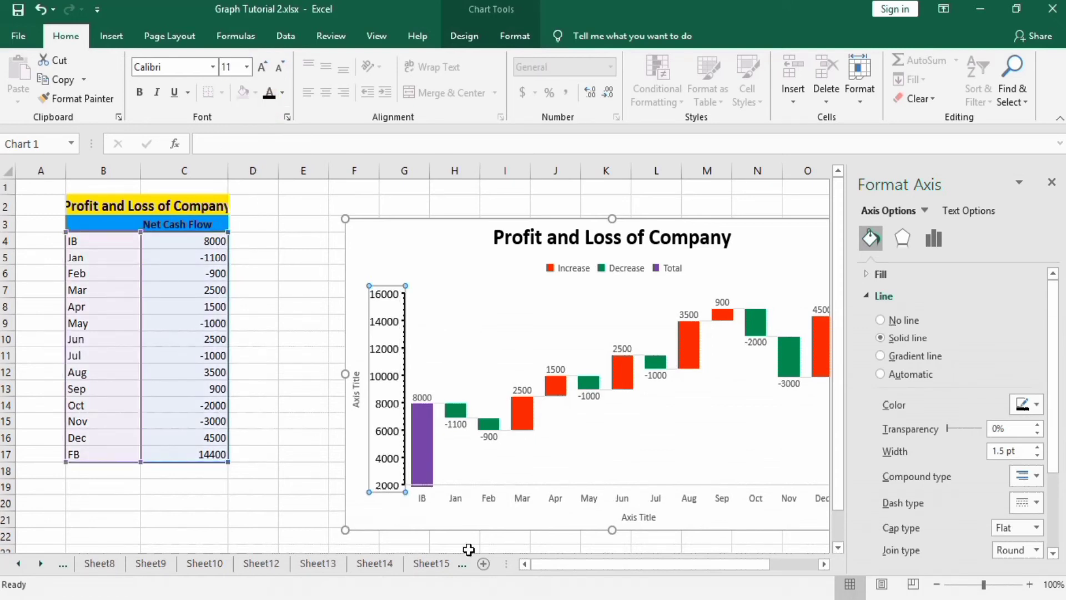
Step: Set both the major and minor tick marks of the horizontal axis to Outside
click(490, 504)
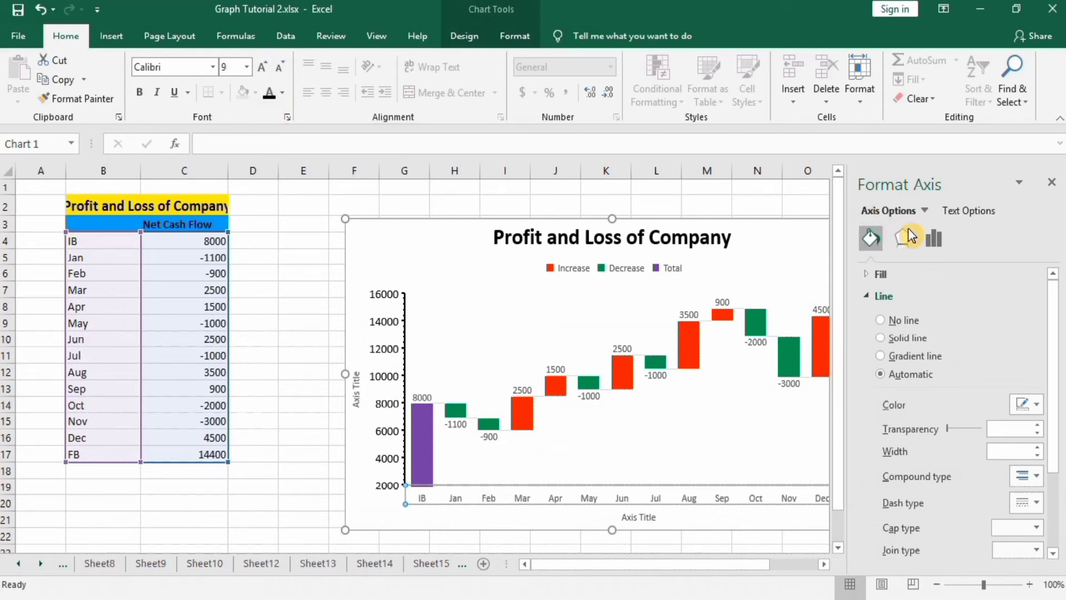
click(933, 238)
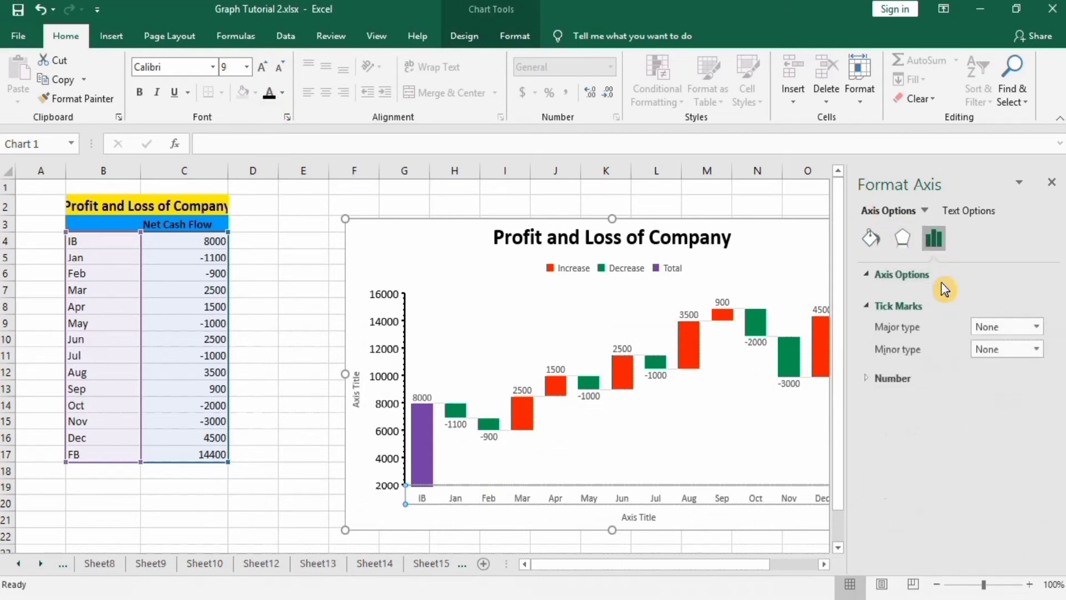
click(1036, 328)
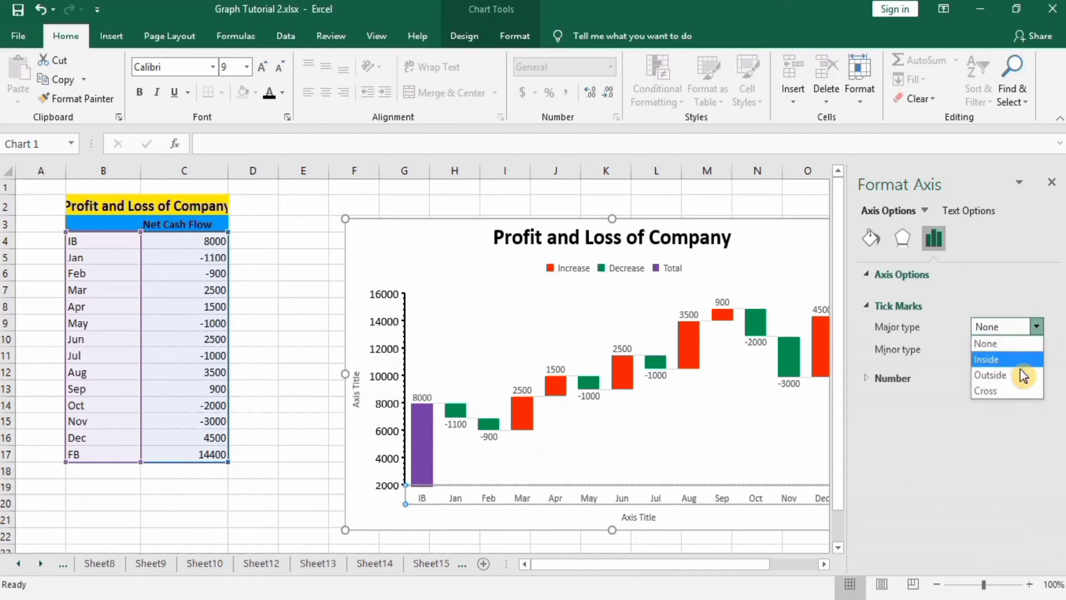
click(1020, 375)
click(1037, 349)
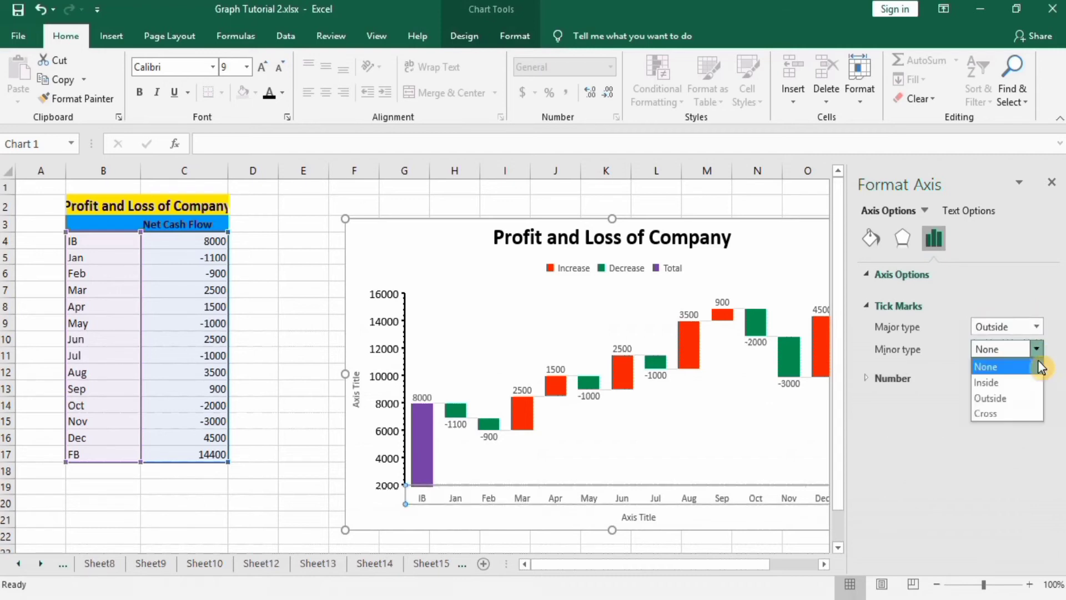
click(1022, 395)
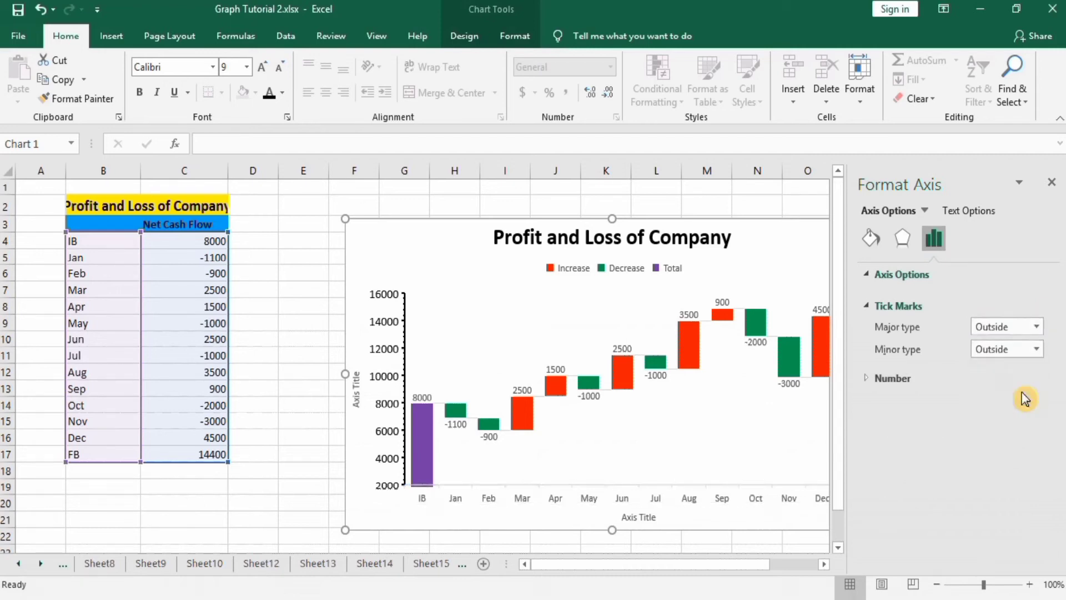
Step: Give the horizontal axis a solid black line 1.5 pt wide
click(875, 240)
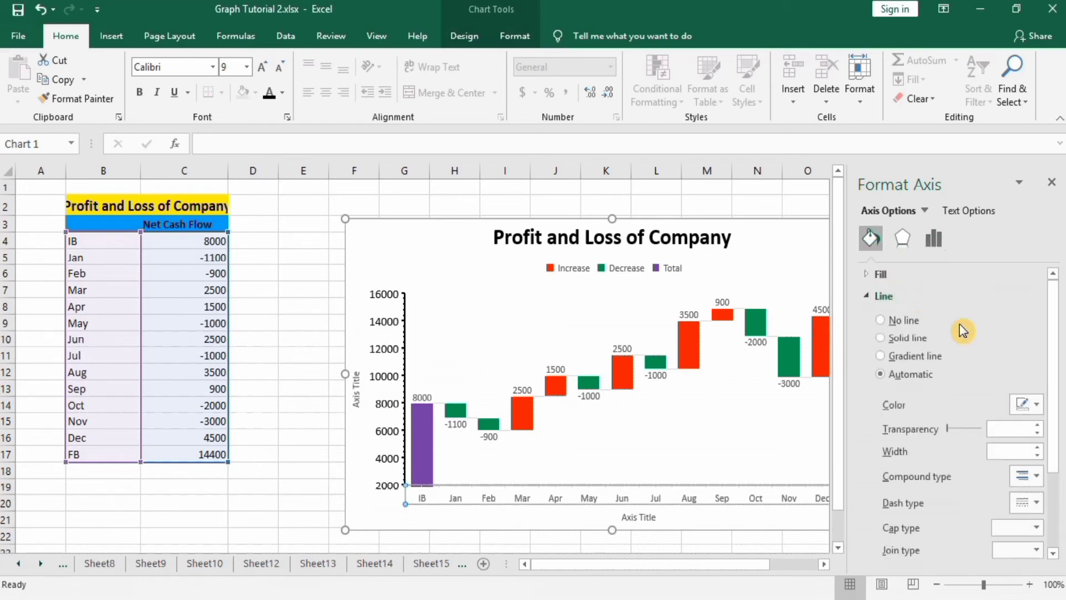
click(1035, 404)
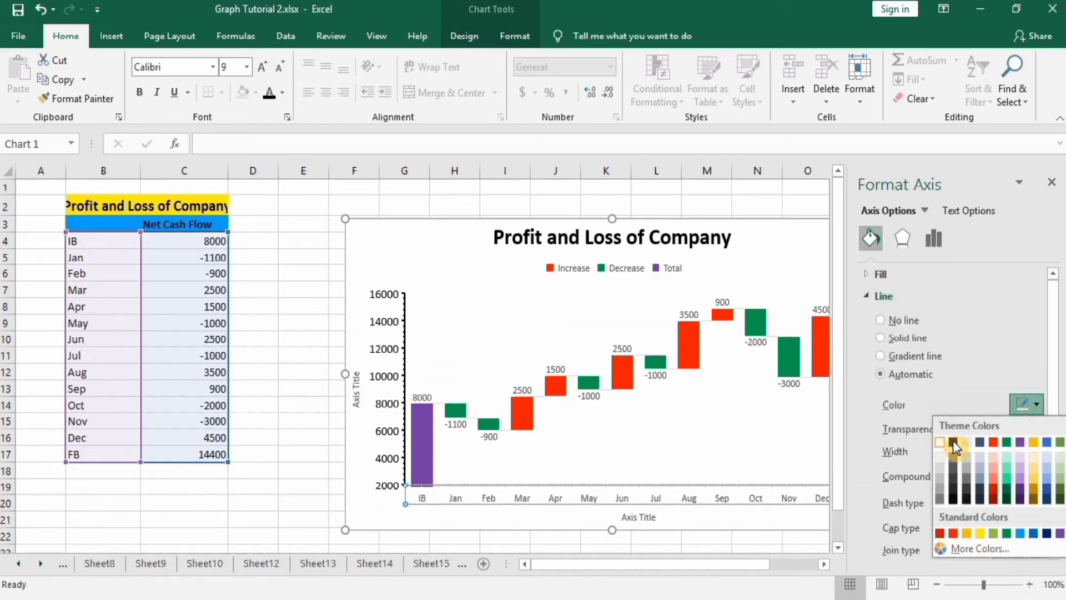
click(953, 442)
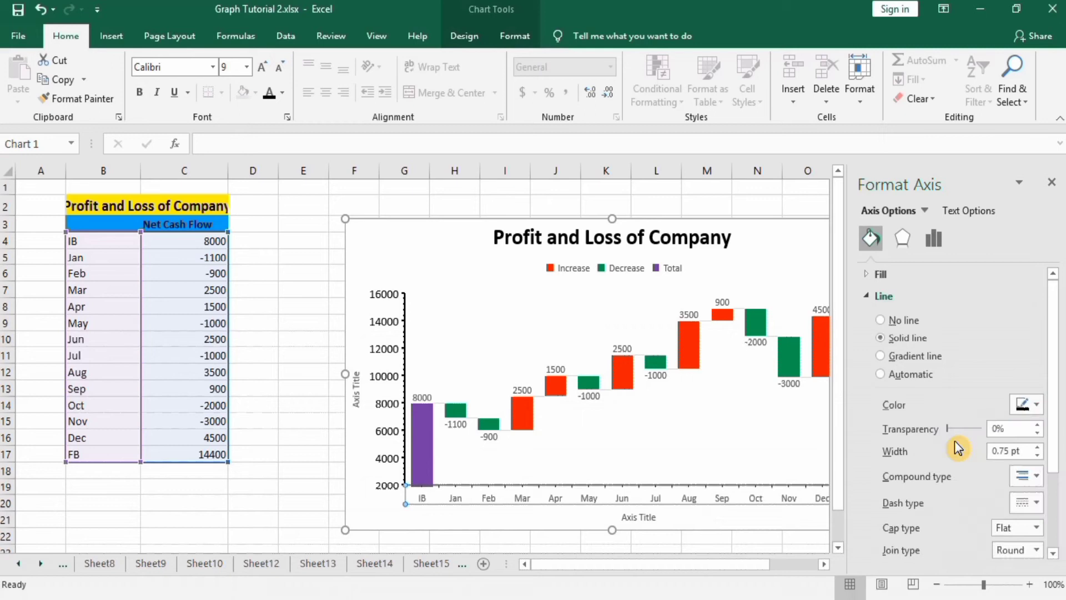
click(1037, 446)
click(1037, 446)
click(1037, 447)
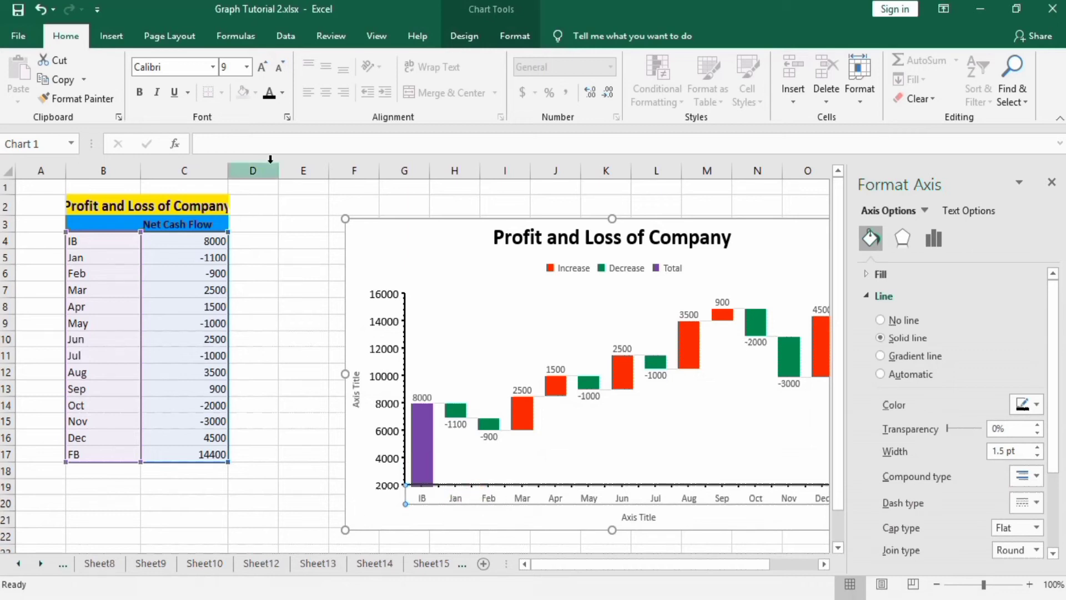
Step: Set the font size of the horizontal axis labels to 11 and close the axis formatting options
click(246, 66)
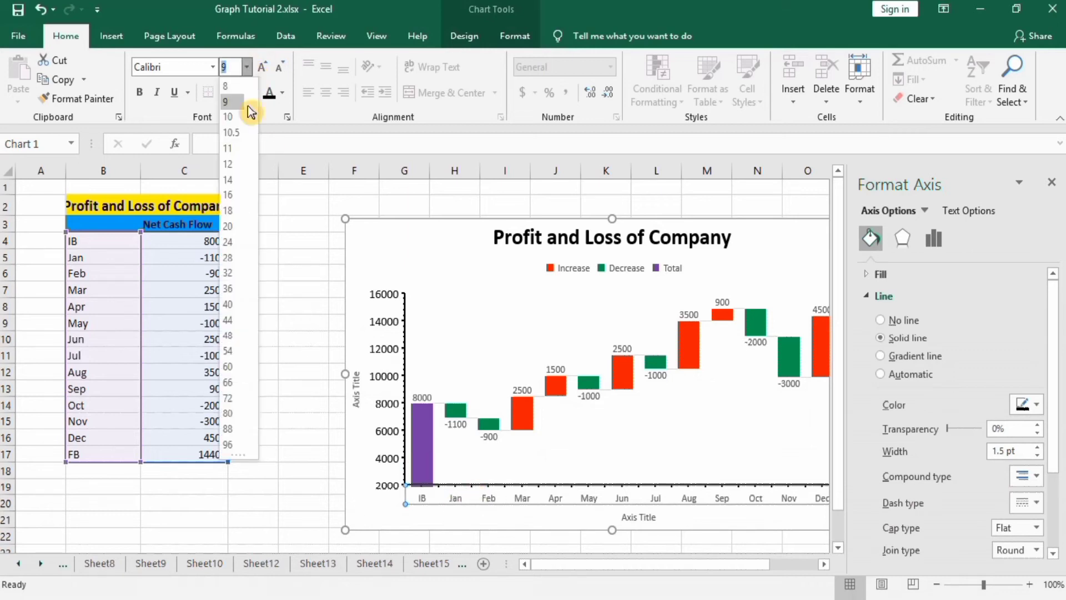
click(233, 149)
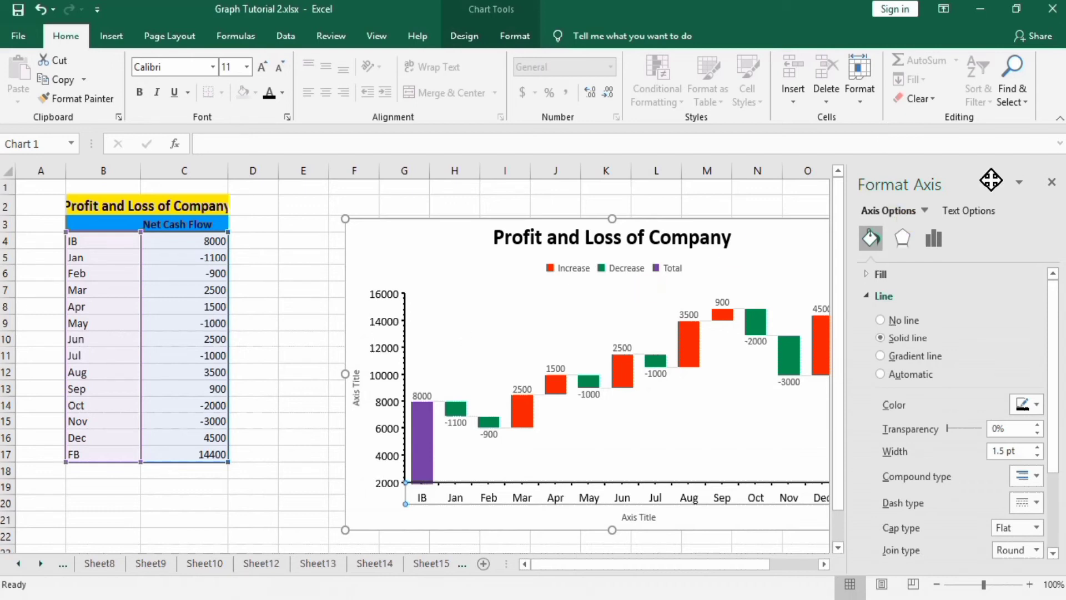
click(1053, 187)
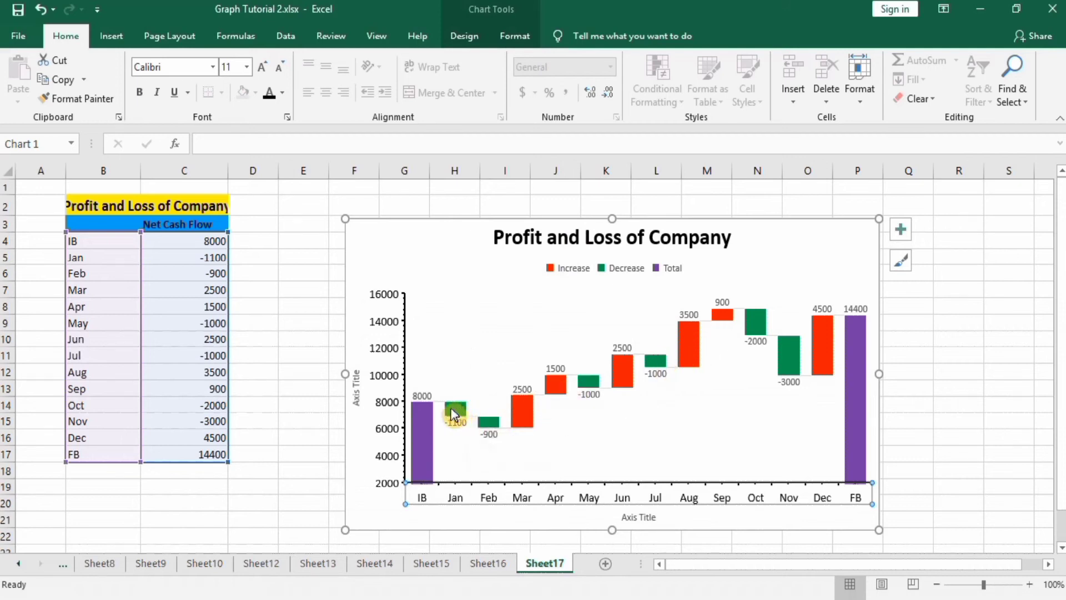
Step: Replace the vertical axis title's placeholder text with "Profit Loss ($)"
click(356, 386)
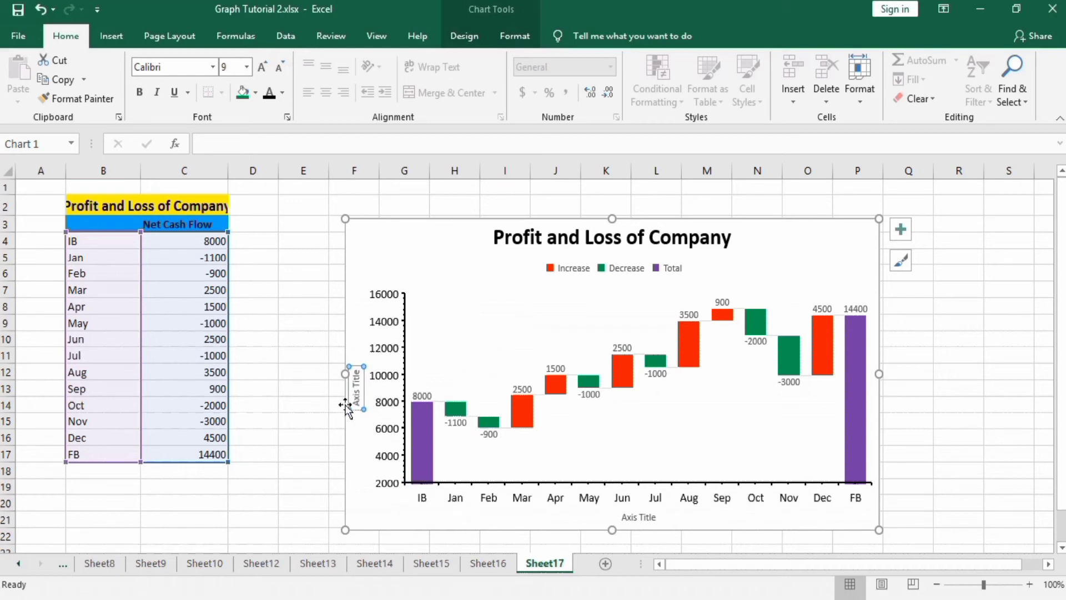
text(Profit Loss)
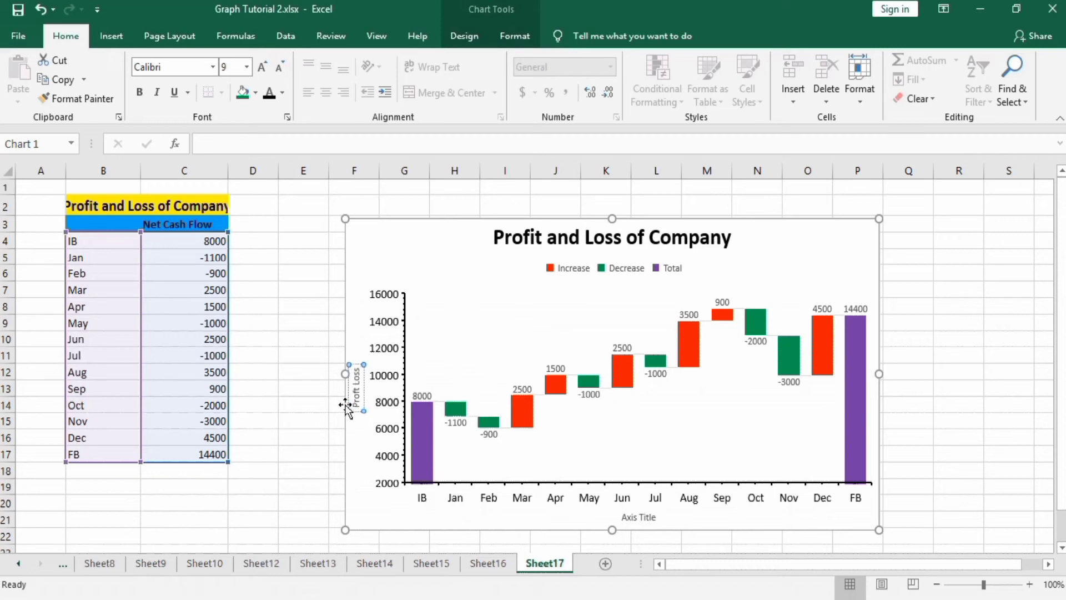
text($))
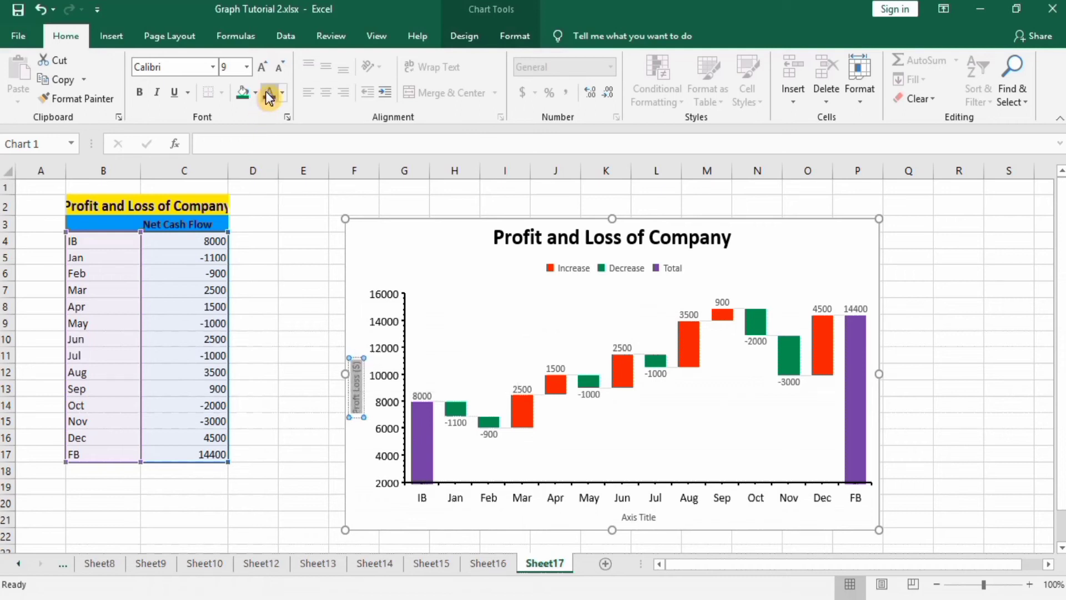
Step: Make the vertical axis title bold at font size 12
click(247, 66)
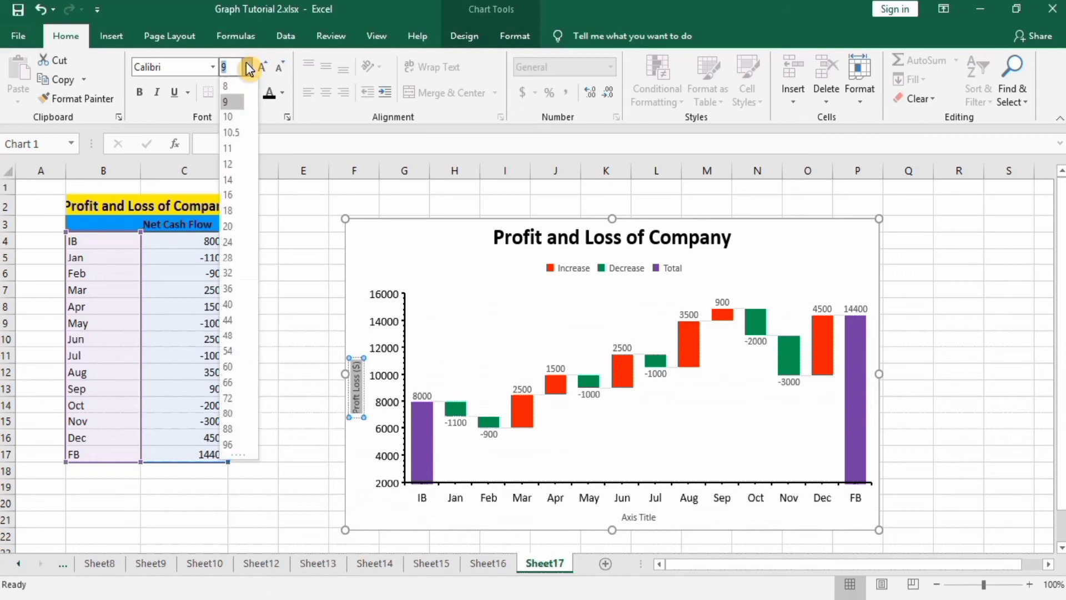
click(232, 148)
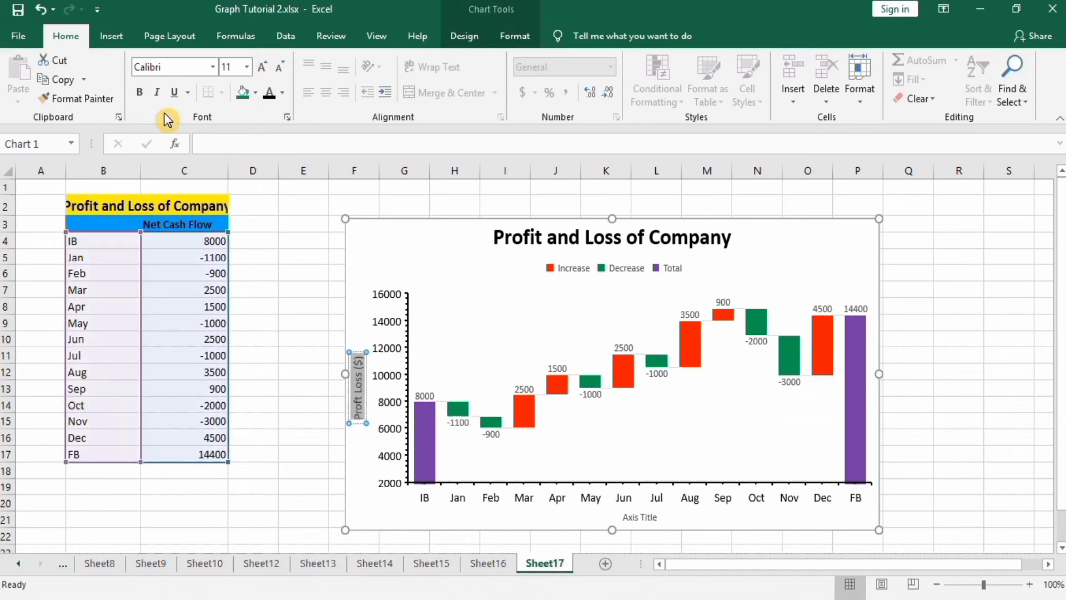
click(140, 95)
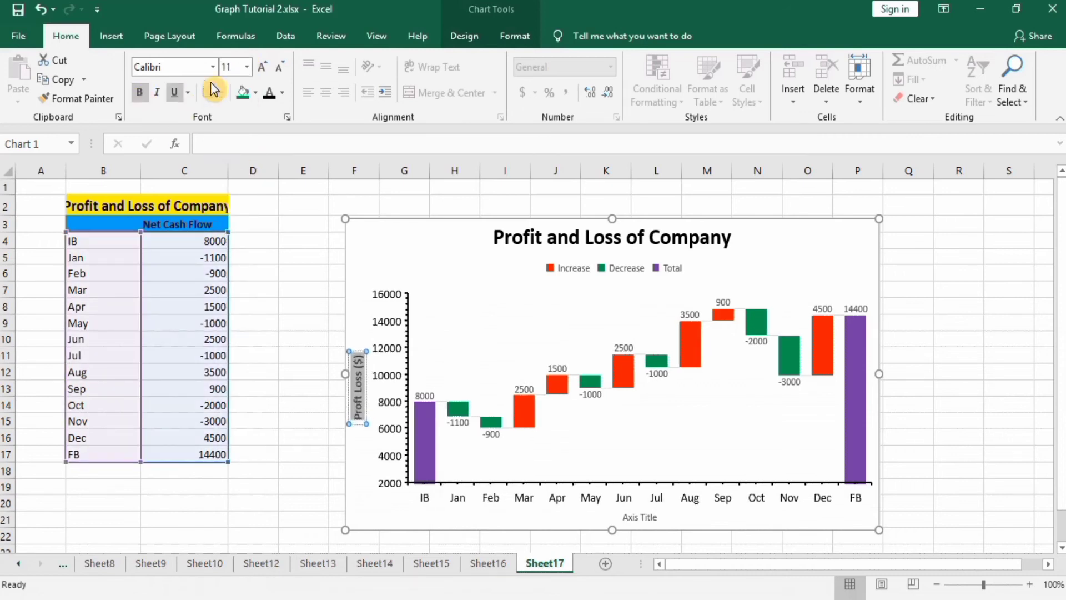
click(247, 67)
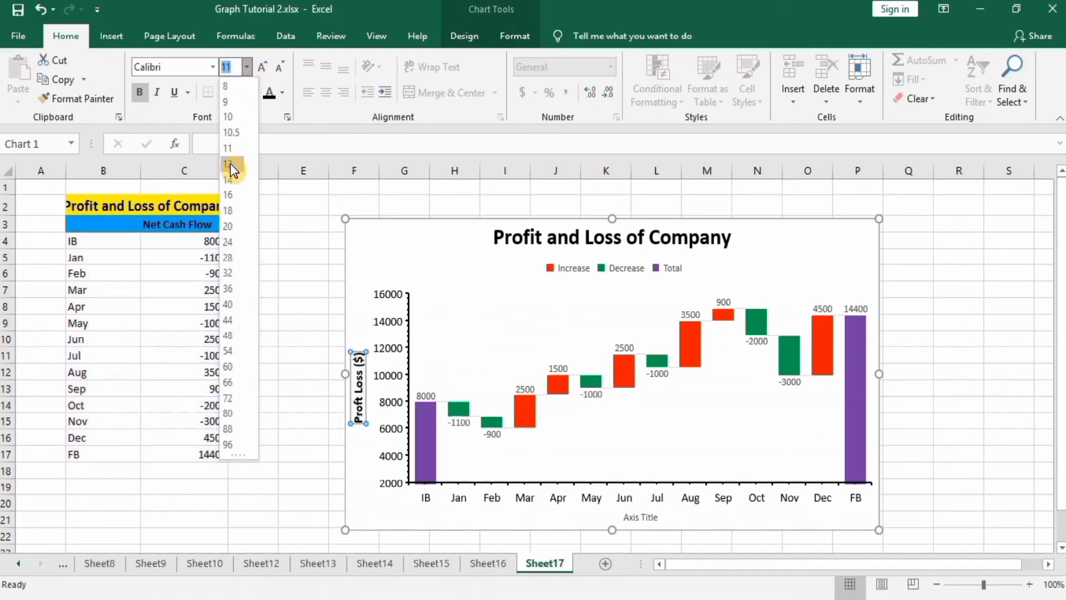
click(230, 164)
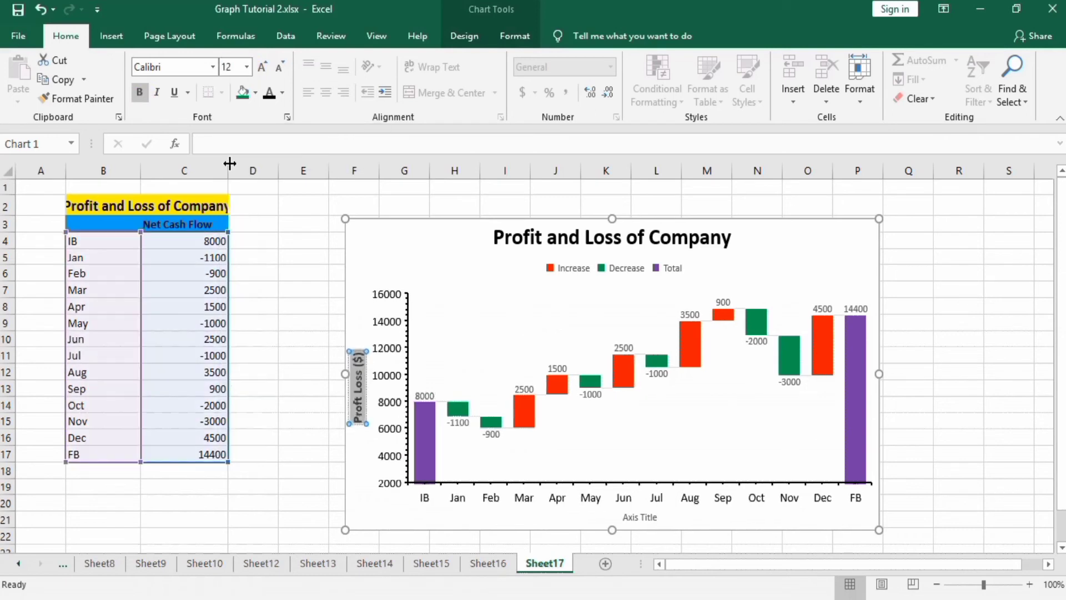
Step: Title the horizontal axis "Month" and make that title bold at font size 14
click(639, 517)
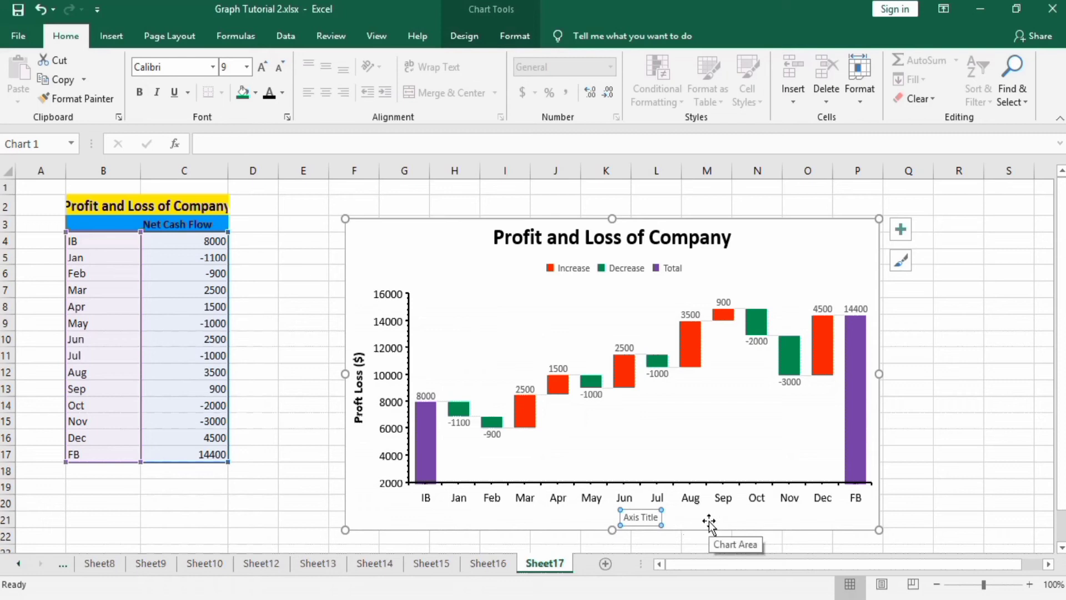
text(Month)
drag(628, 516, 639, 517)
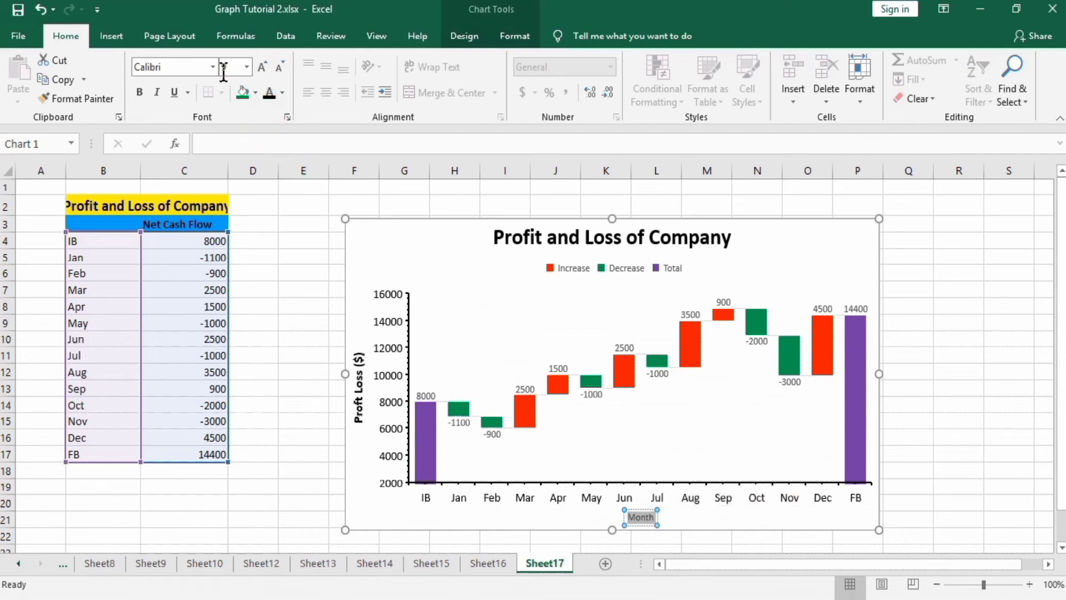
click(246, 67)
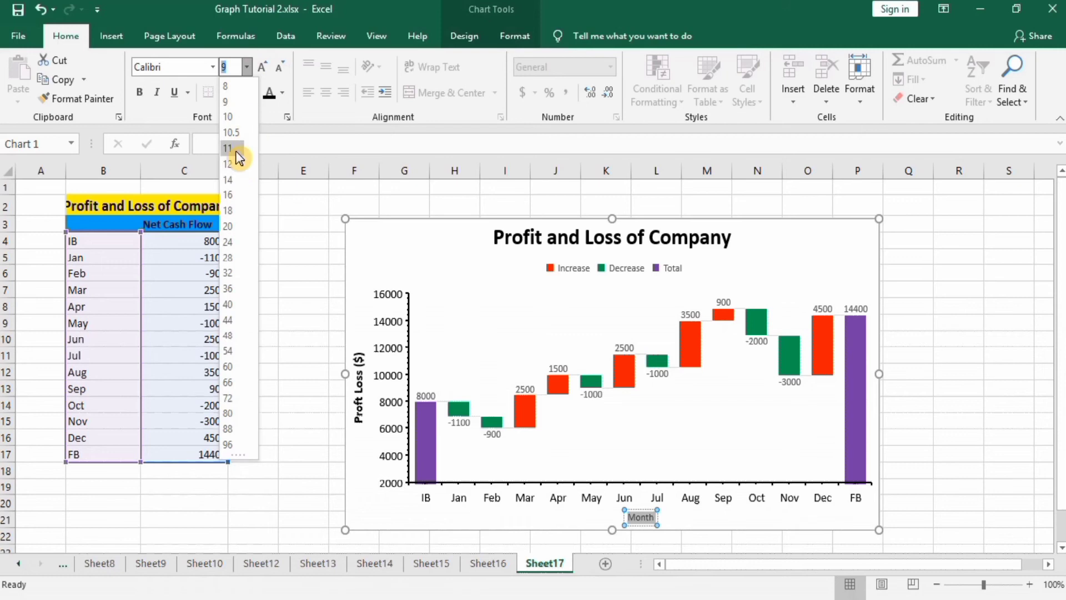
click(229, 180)
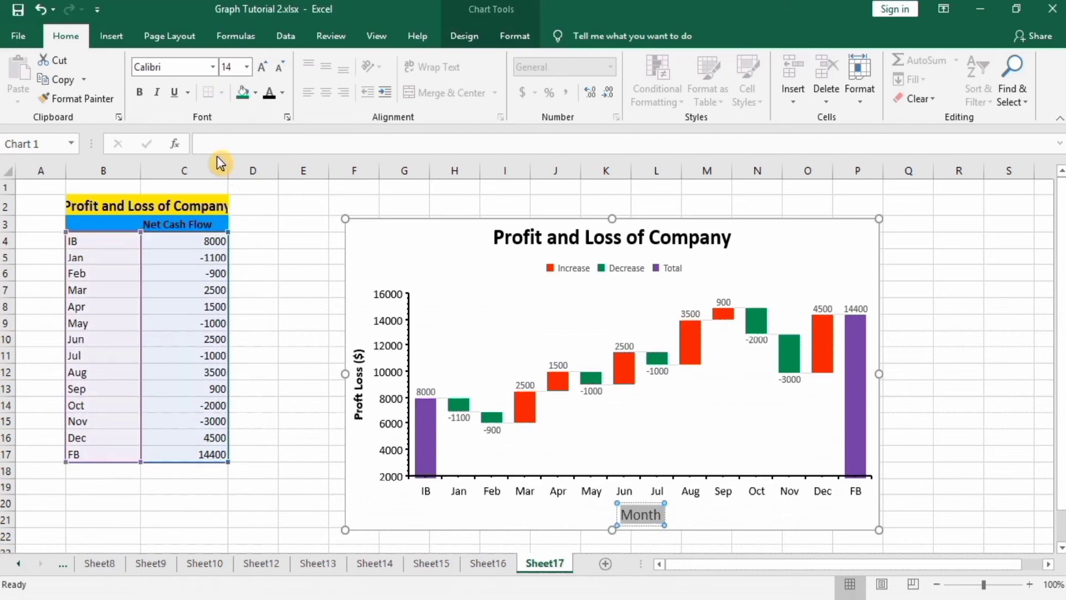
click(141, 94)
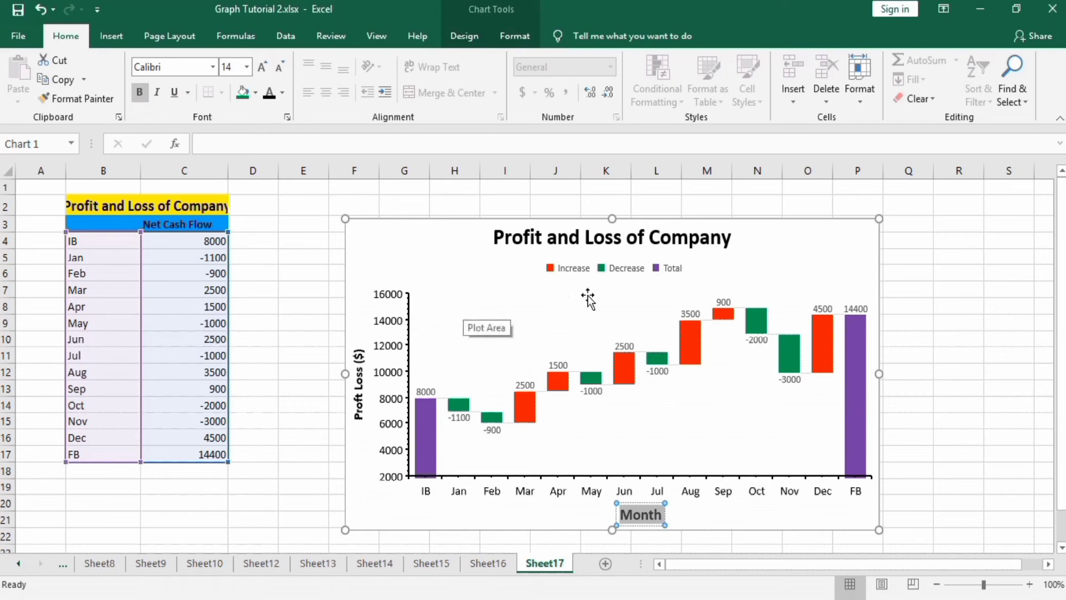
Step: Set the font size of all the waterfall chart's data labels to 11 and deselect the chart
click(566, 364)
click(561, 364)
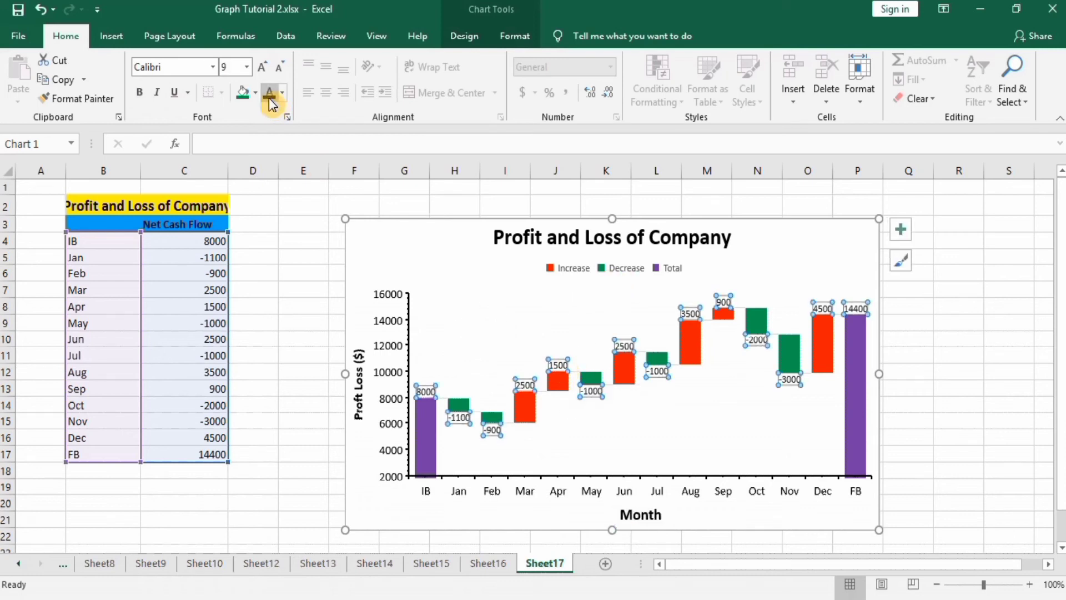
click(246, 68)
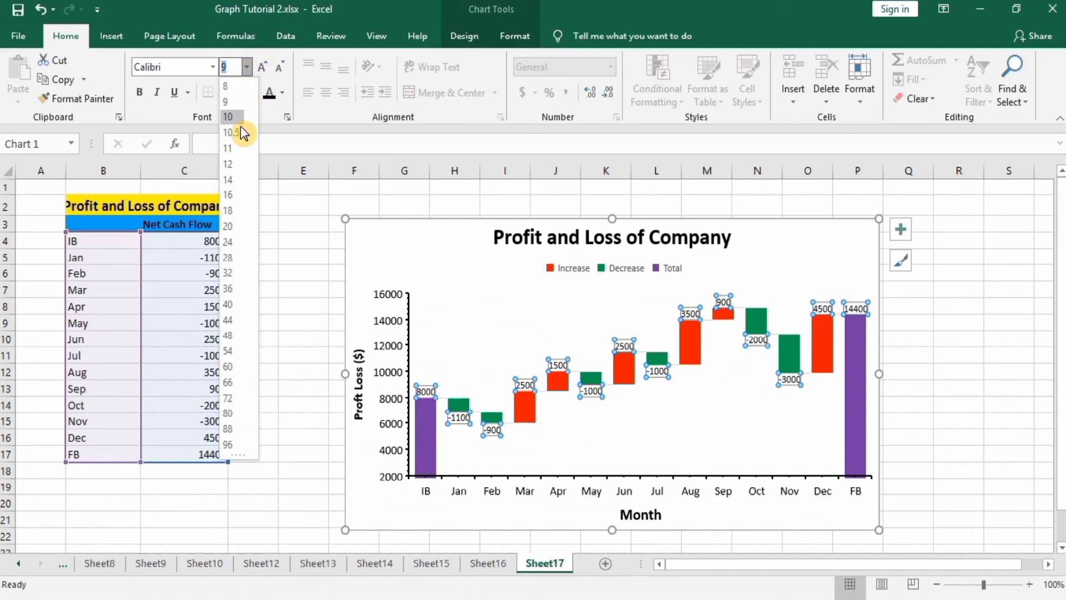
click(236, 163)
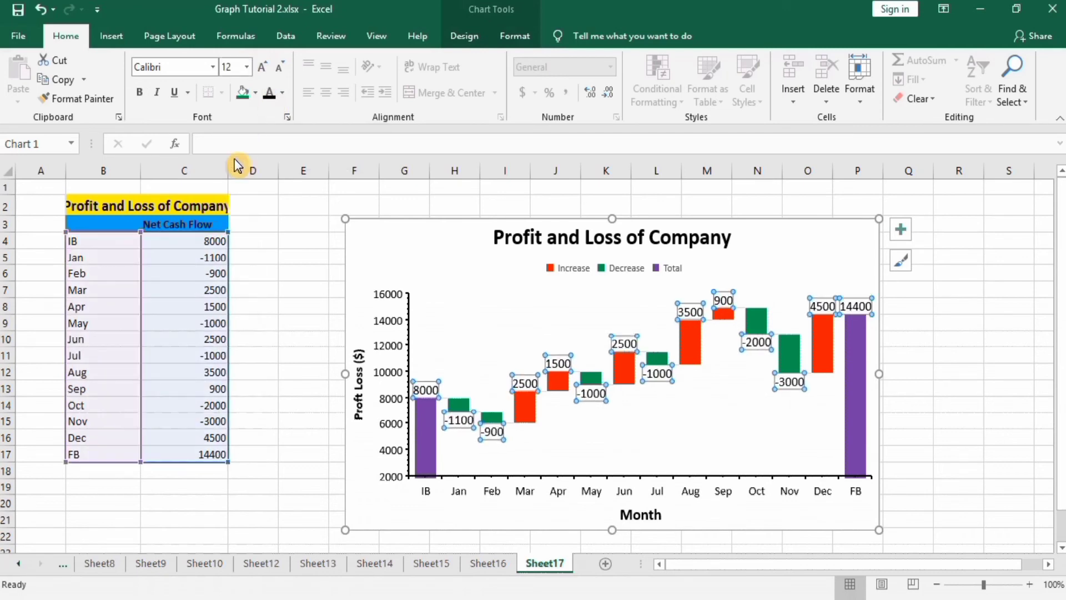
click(246, 68)
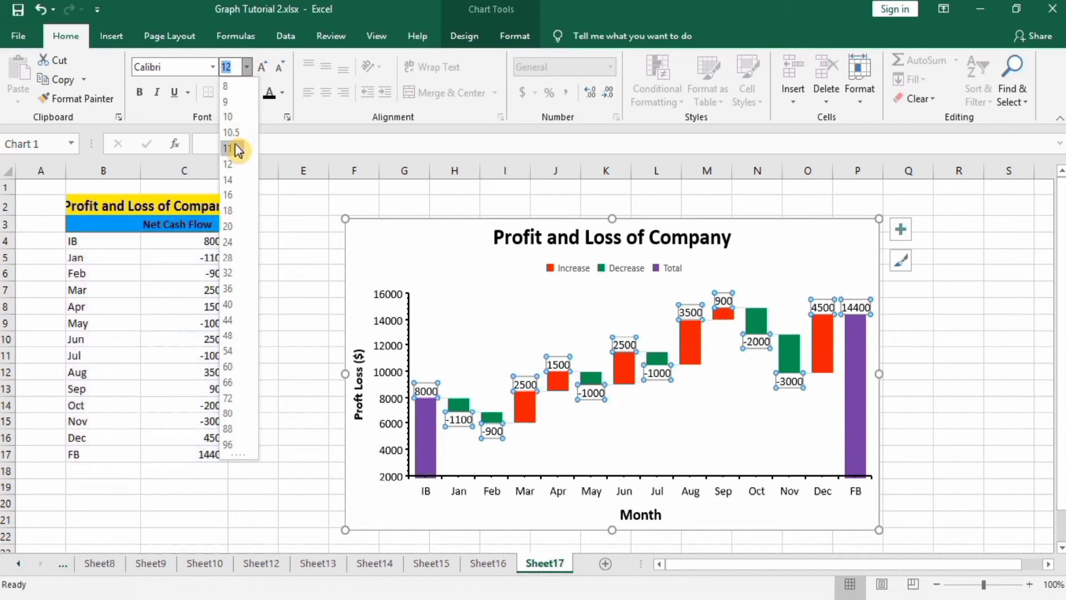
click(232, 148)
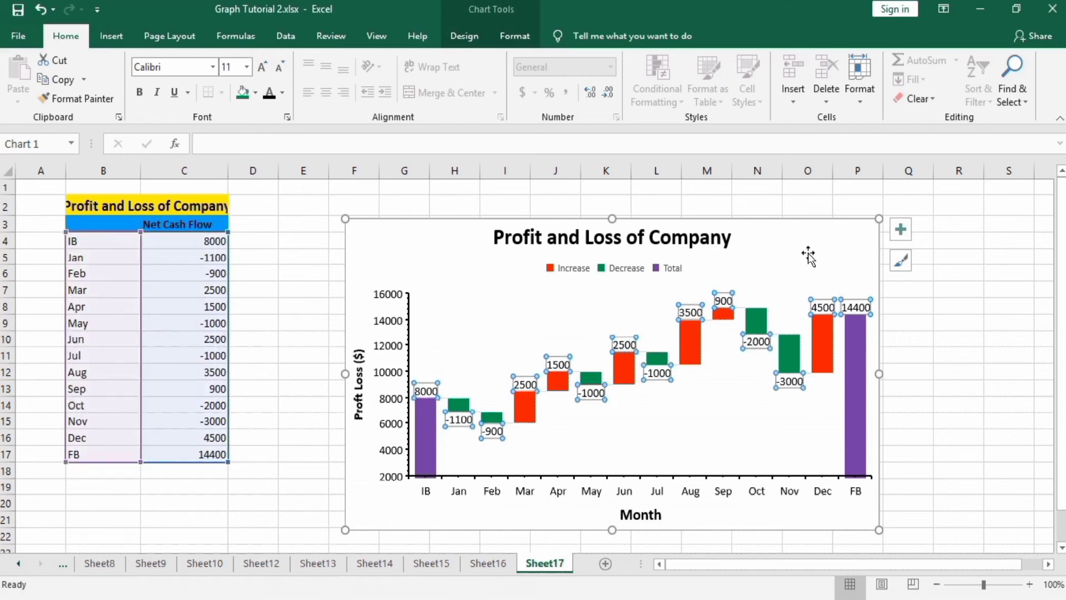
click(932, 356)
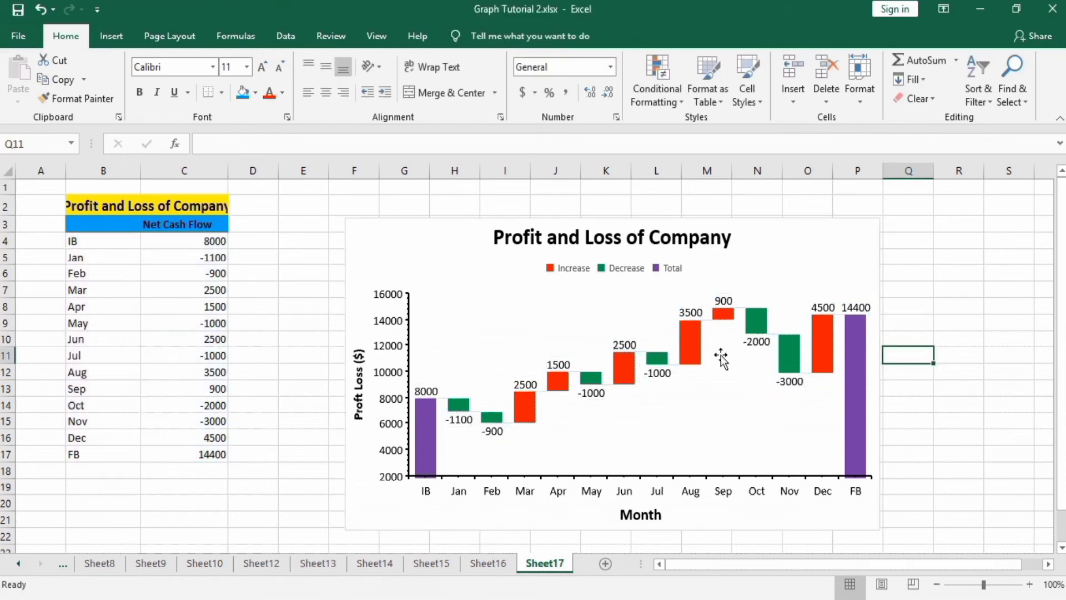
Step: Turn off the connector lines between the columns of the waterfall chart's data series
click(625, 366)
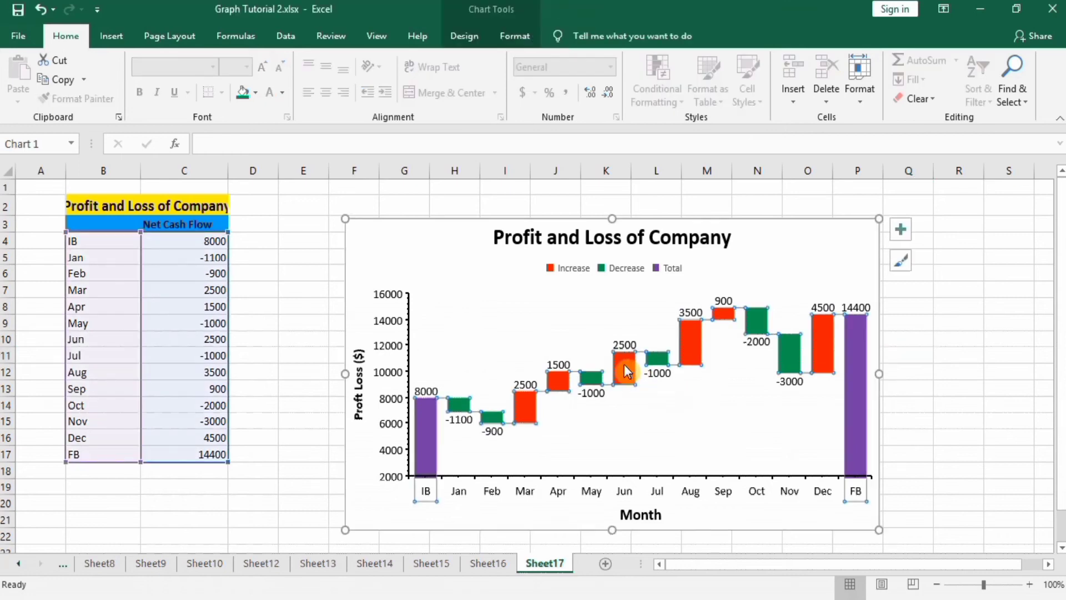
right_click(626, 371)
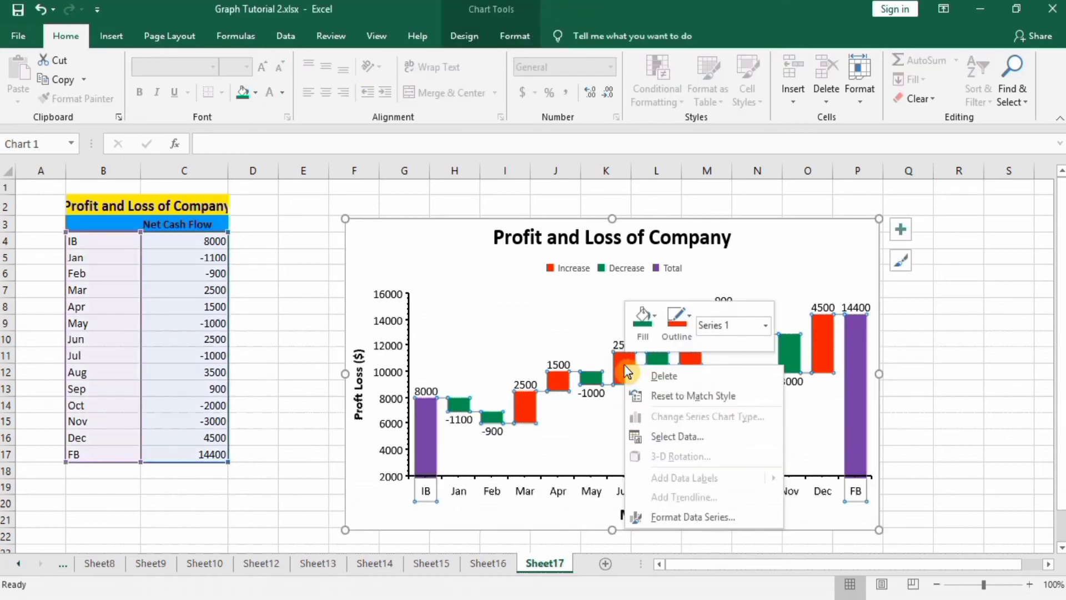
click(674, 518)
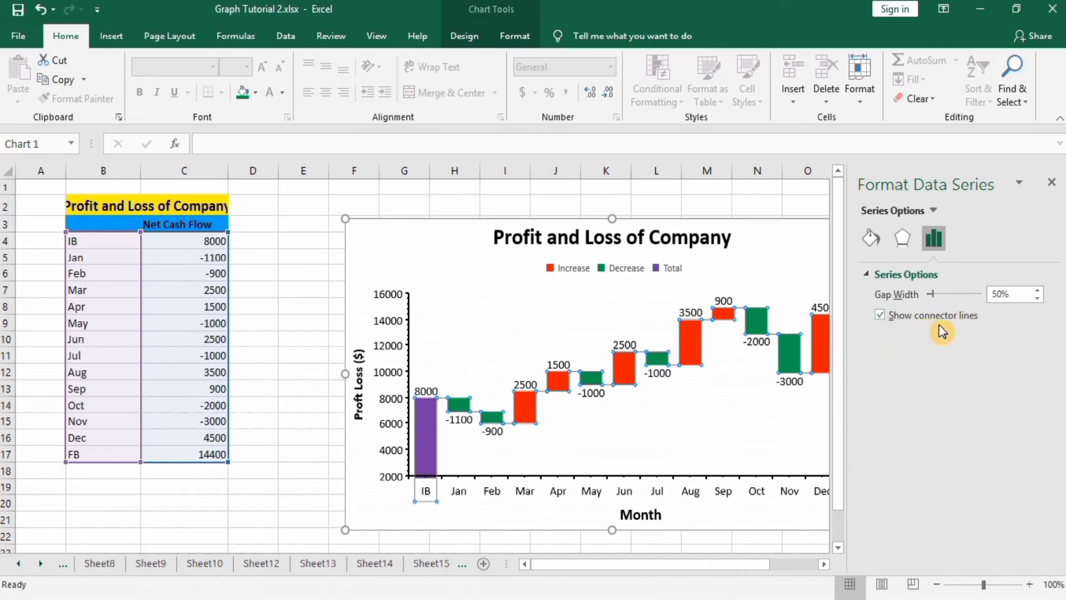
click(880, 314)
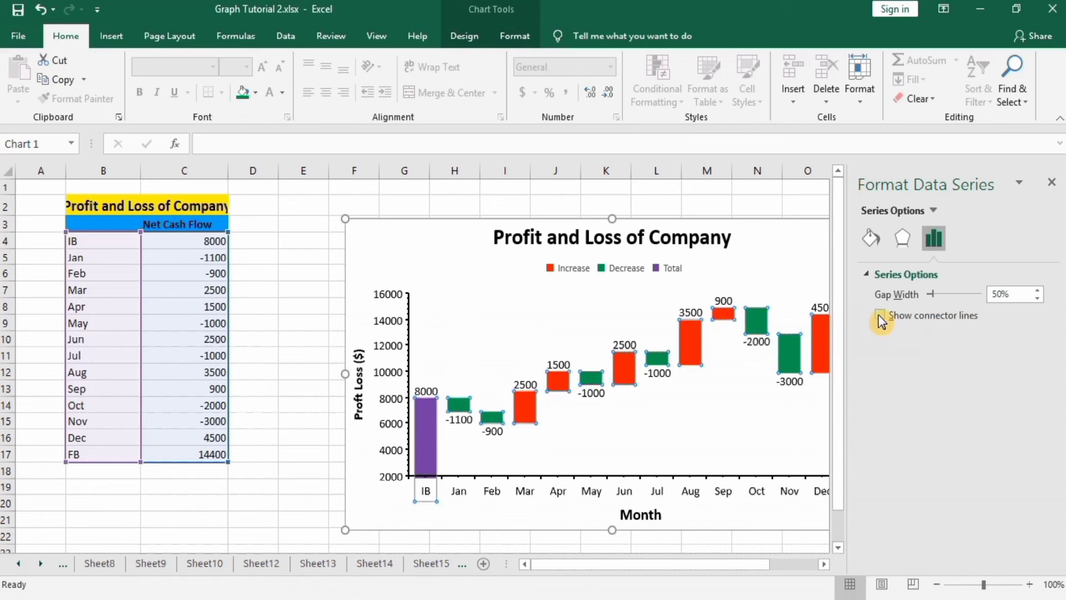
click(879, 316)
click(880, 315)
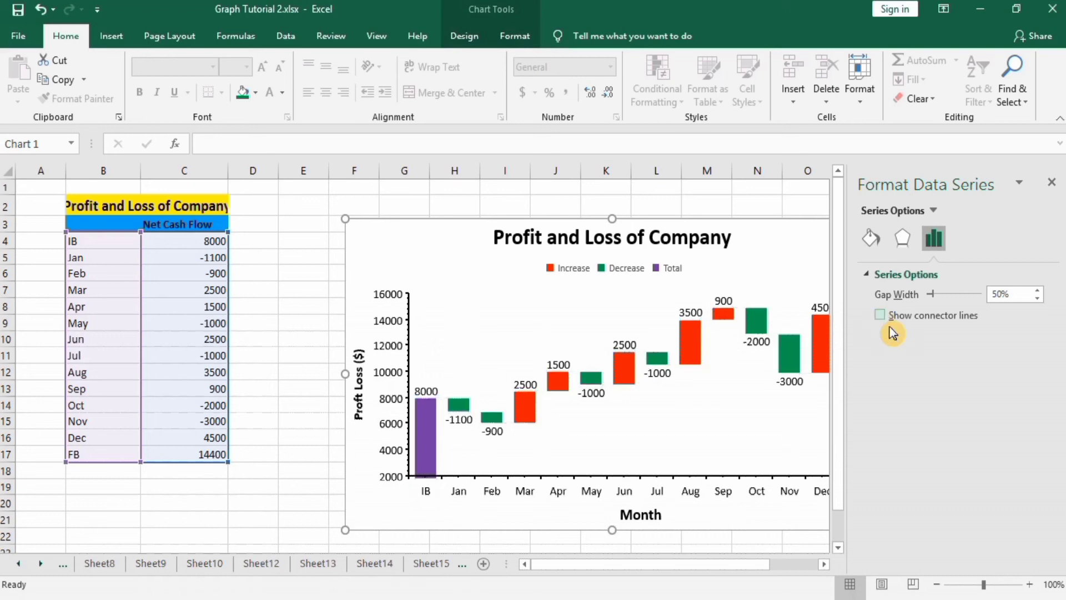
Step: Try a solid red border on all the waterfall columns, and undo that border change
click(870, 238)
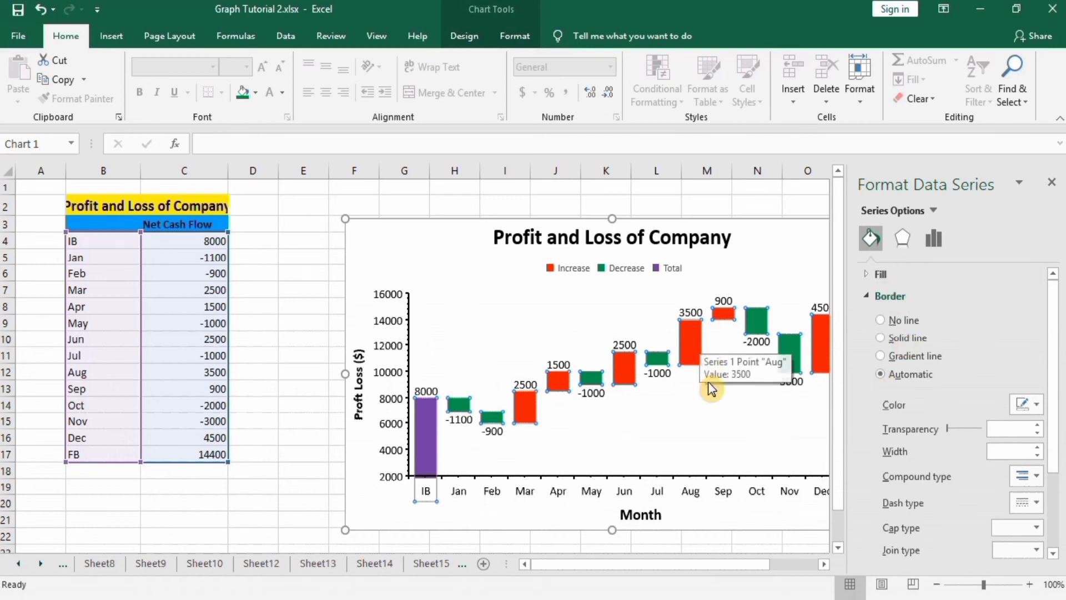
click(1041, 411)
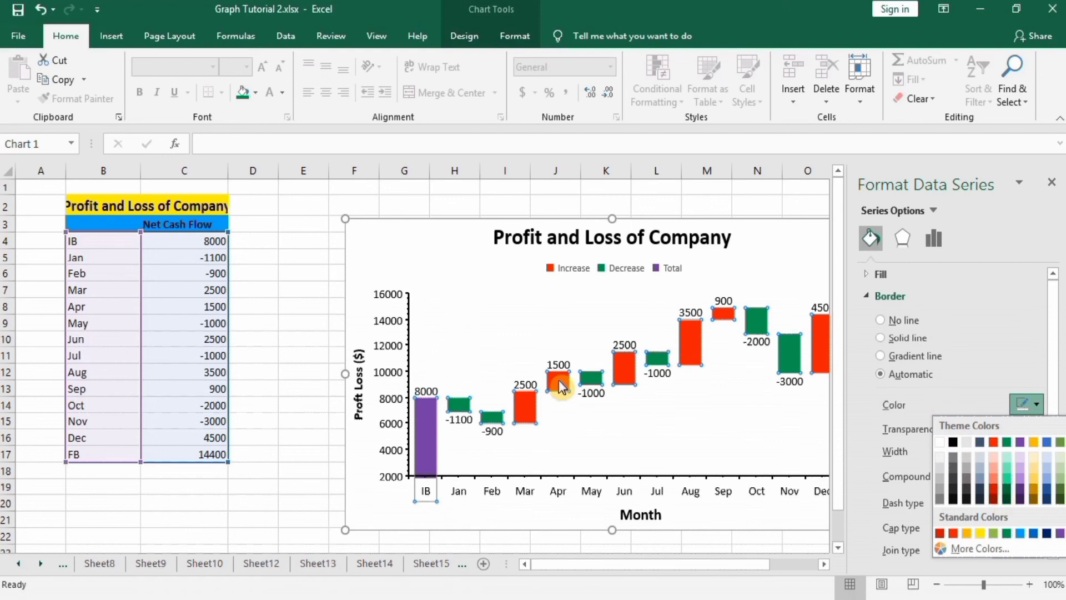
click(993, 443)
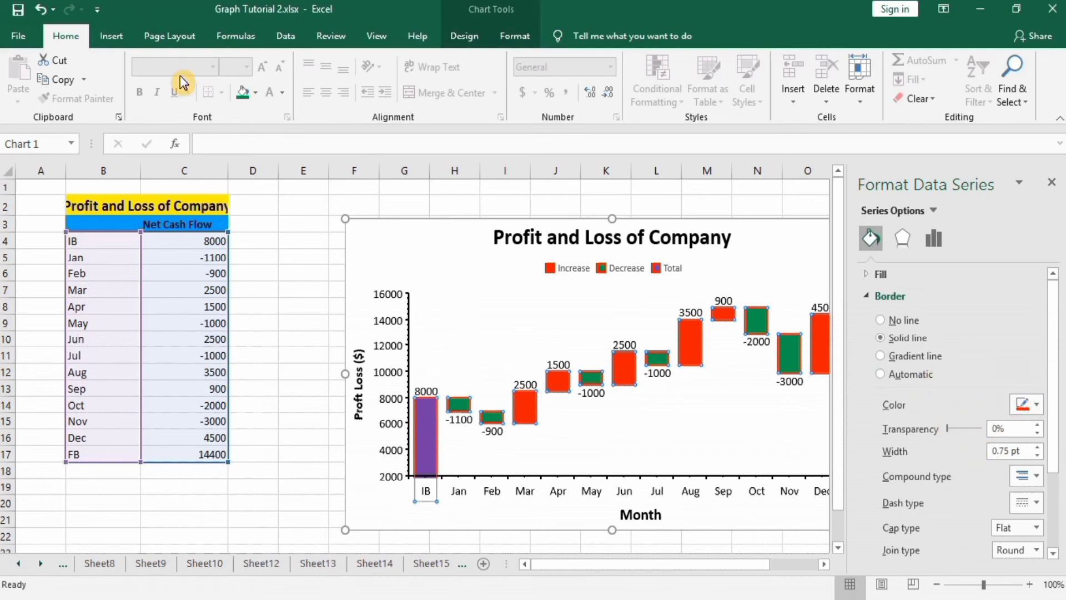
click(40, 9)
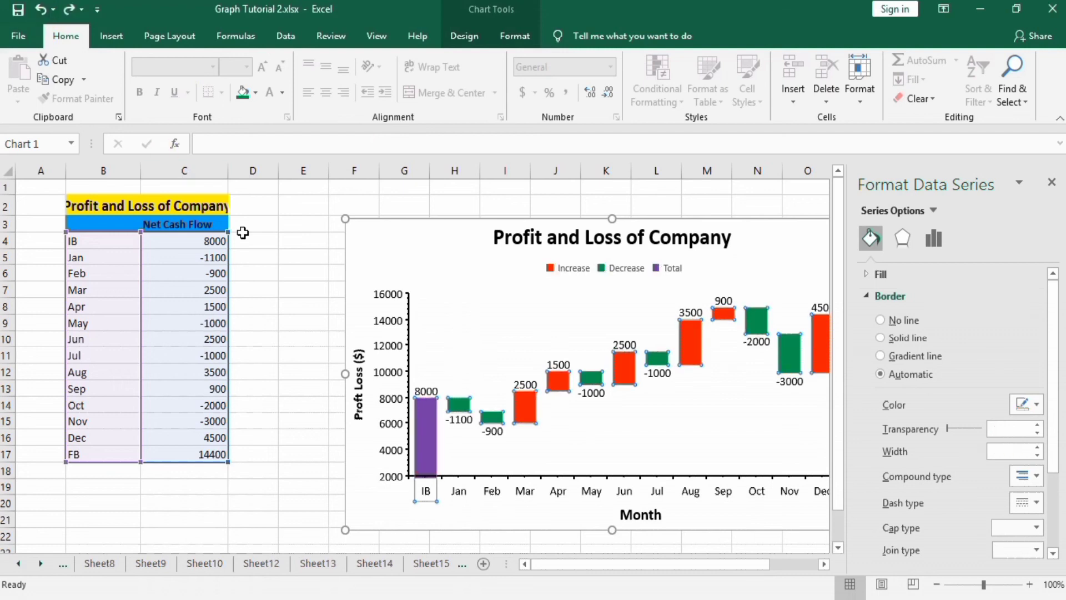
Step: Try a solid fill on all the waterfall columns, return the fill to Automatic, and leave the series formatting with the chart deselected
click(901, 276)
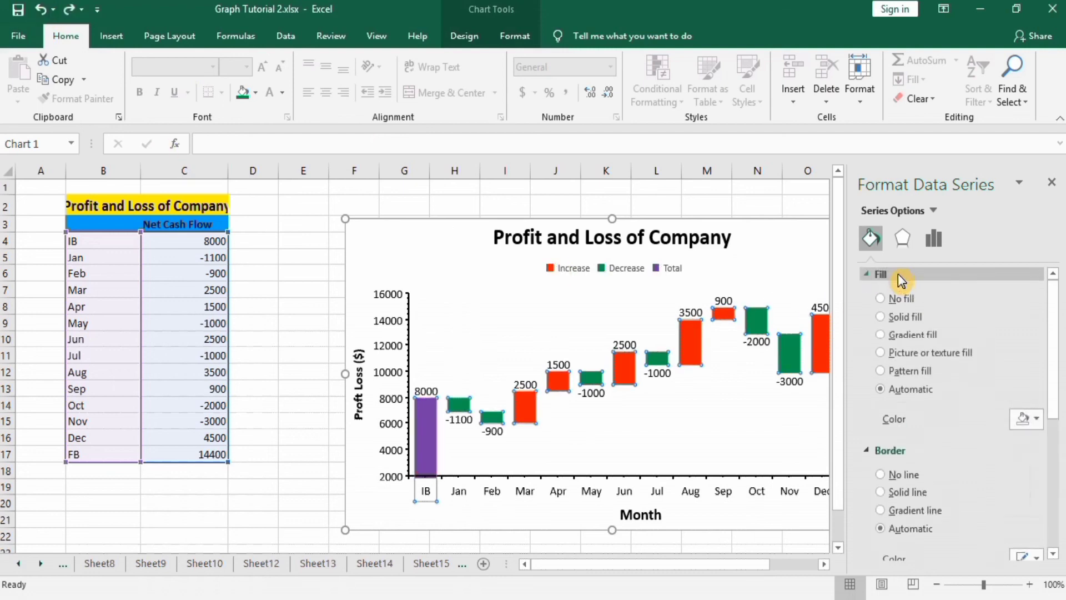
click(880, 317)
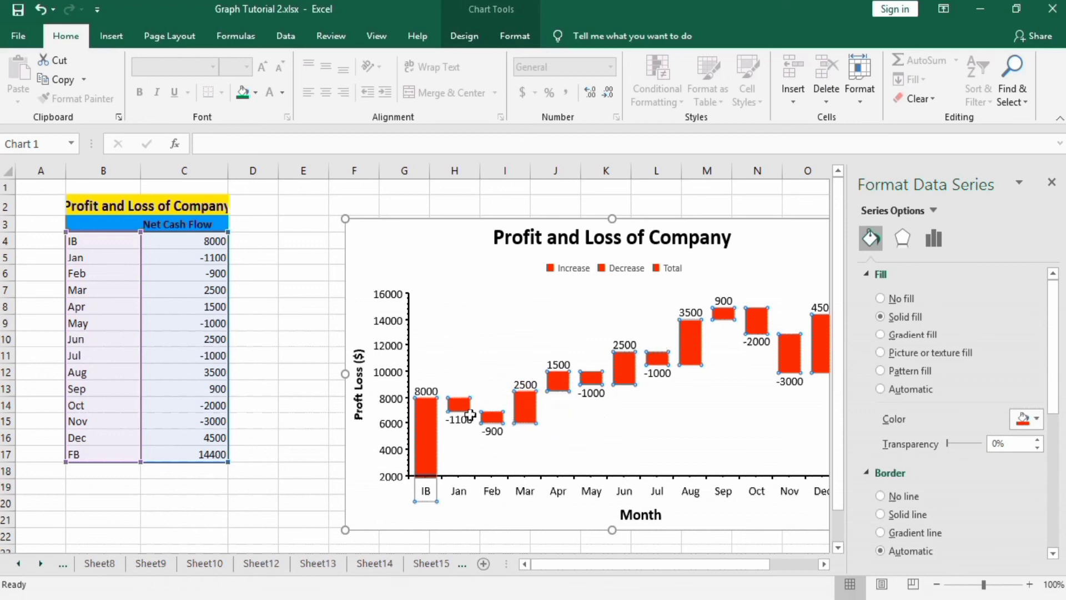
click(881, 390)
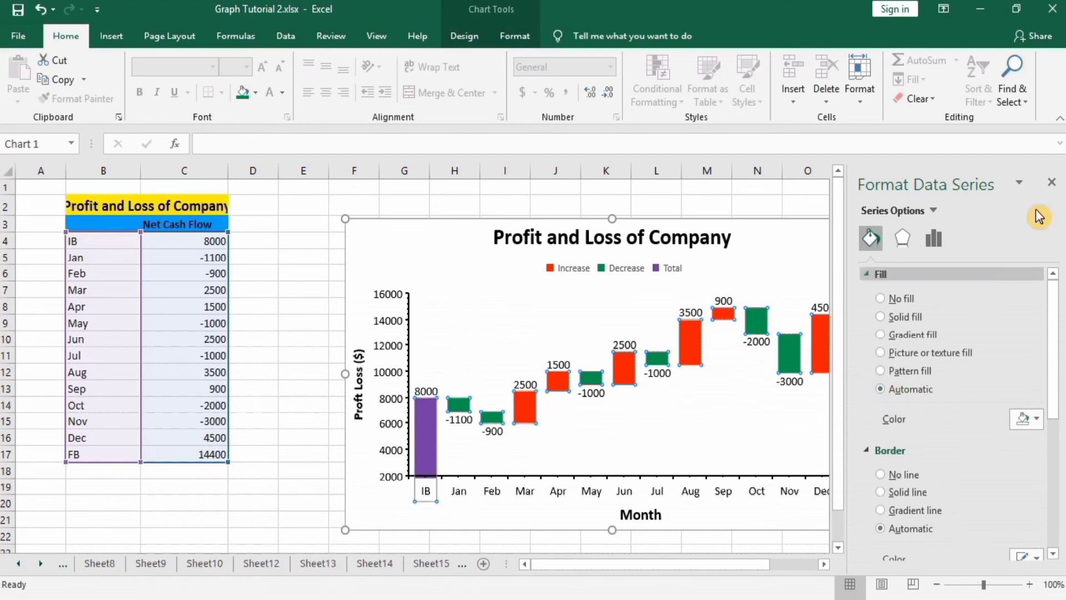
click(1050, 183)
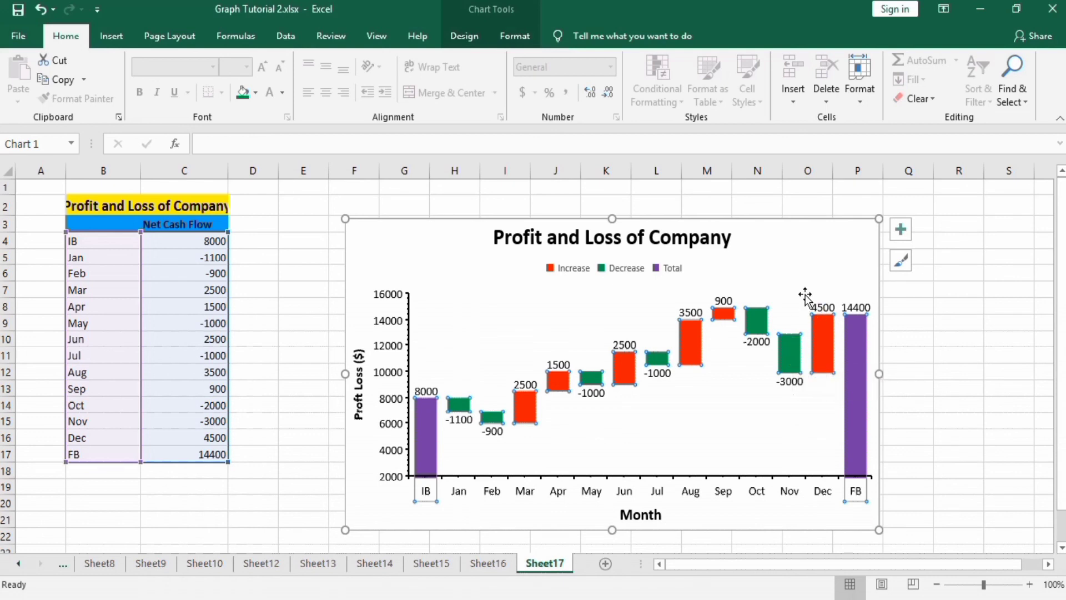
click(940, 324)
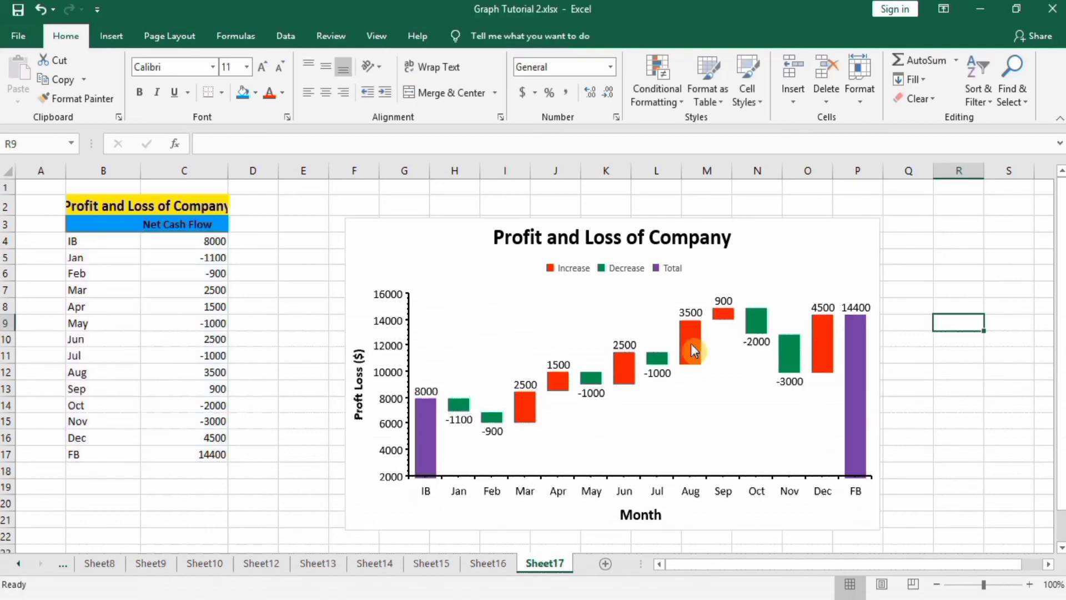
Step: Save the workbook's current theme colors as a custom color set named "Custom 1"
click(185, 41)
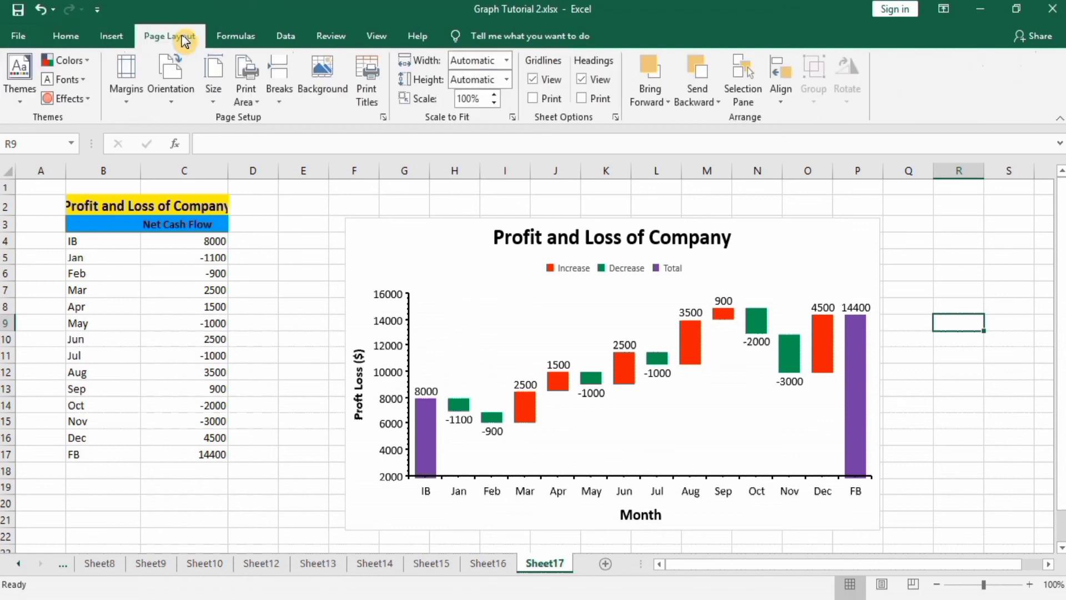
click(93, 66)
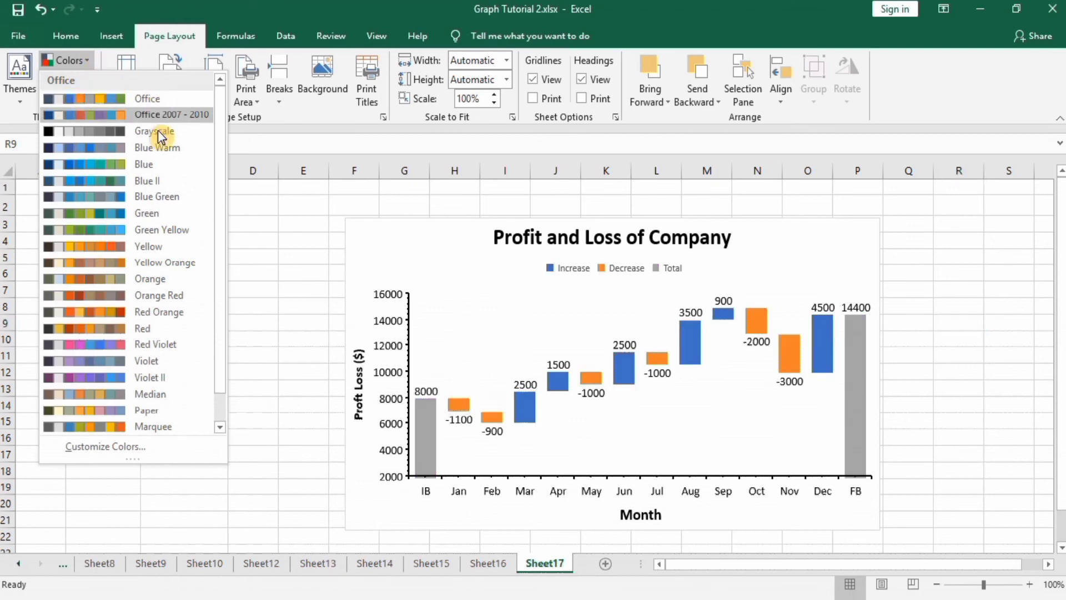
click(111, 445)
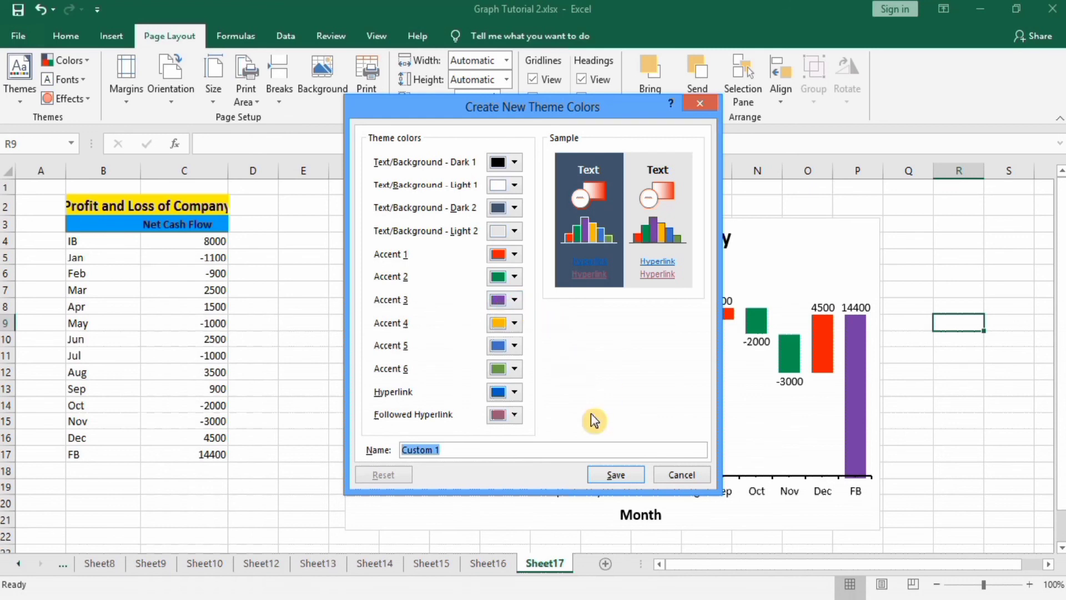
click(614, 474)
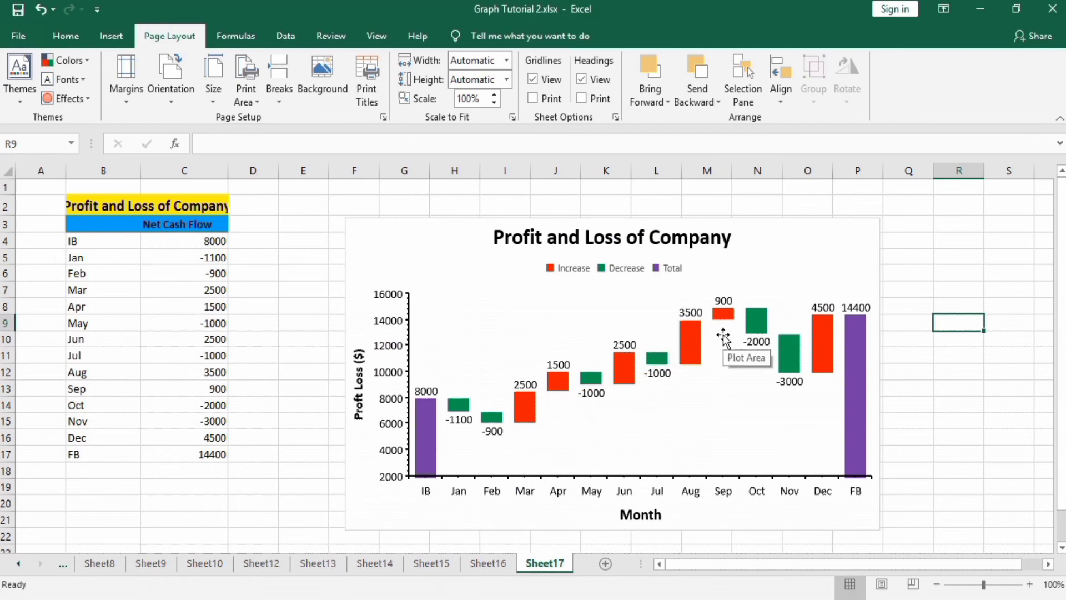
Step: Look through the colorful and monochromatic palettes offered for the waterfall chart, and deselect the chart without choosing one
click(65, 38)
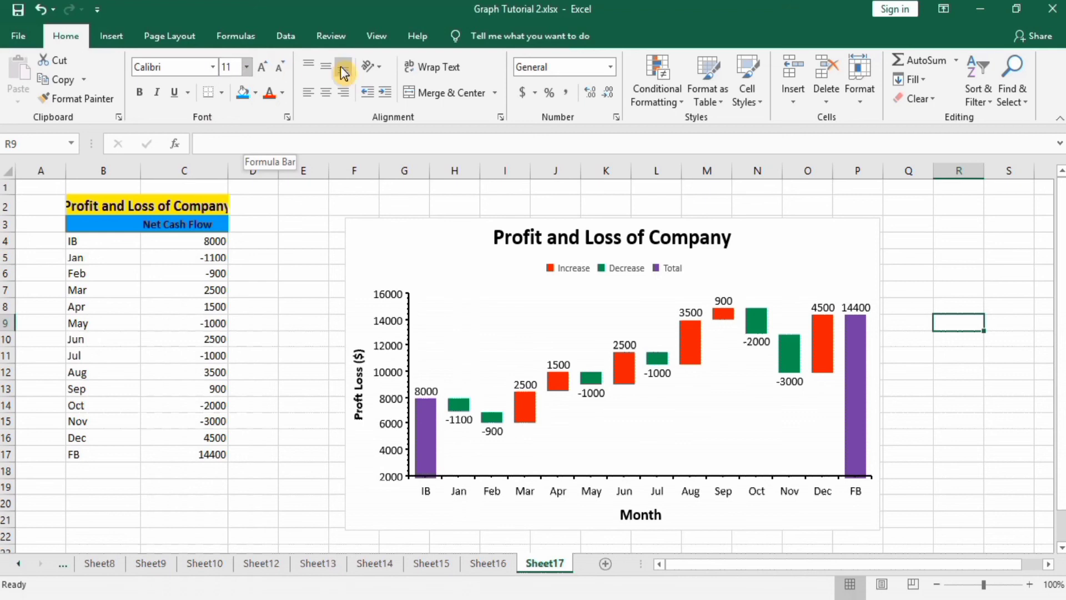
click(385, 228)
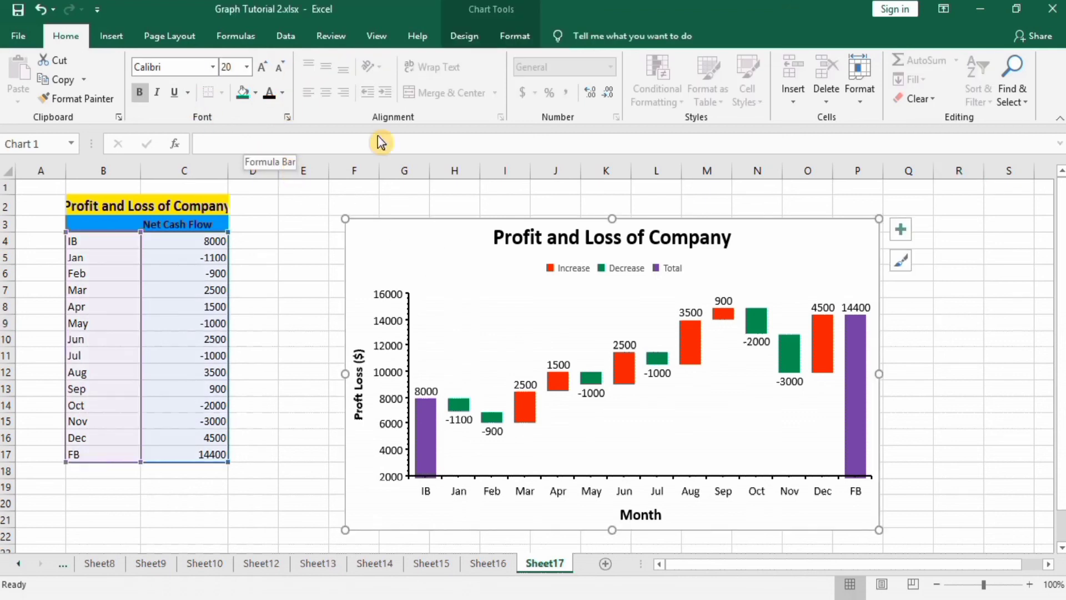
click(495, 15)
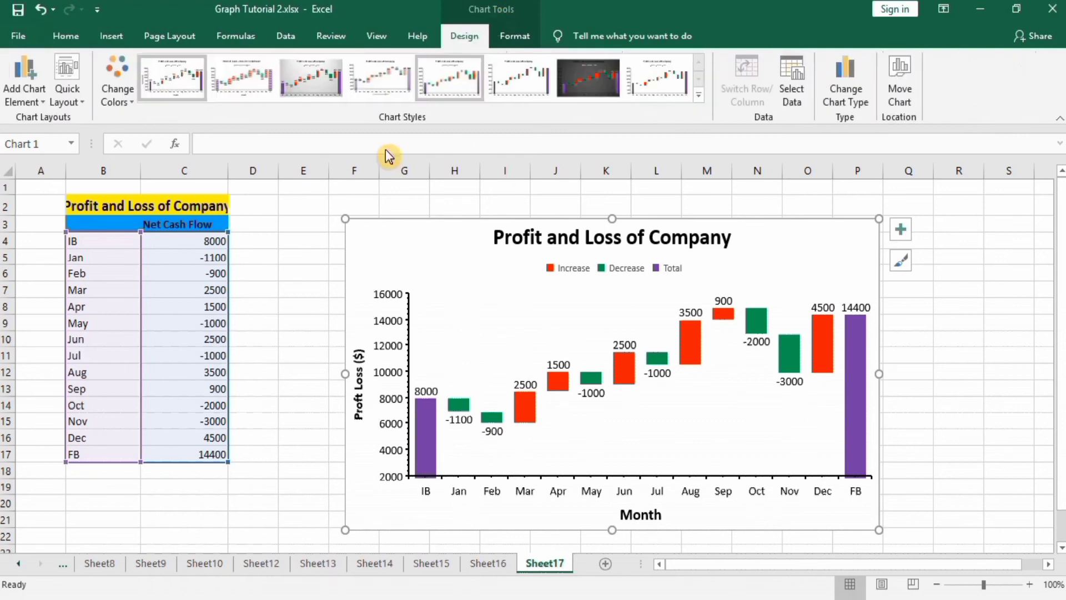
click(133, 106)
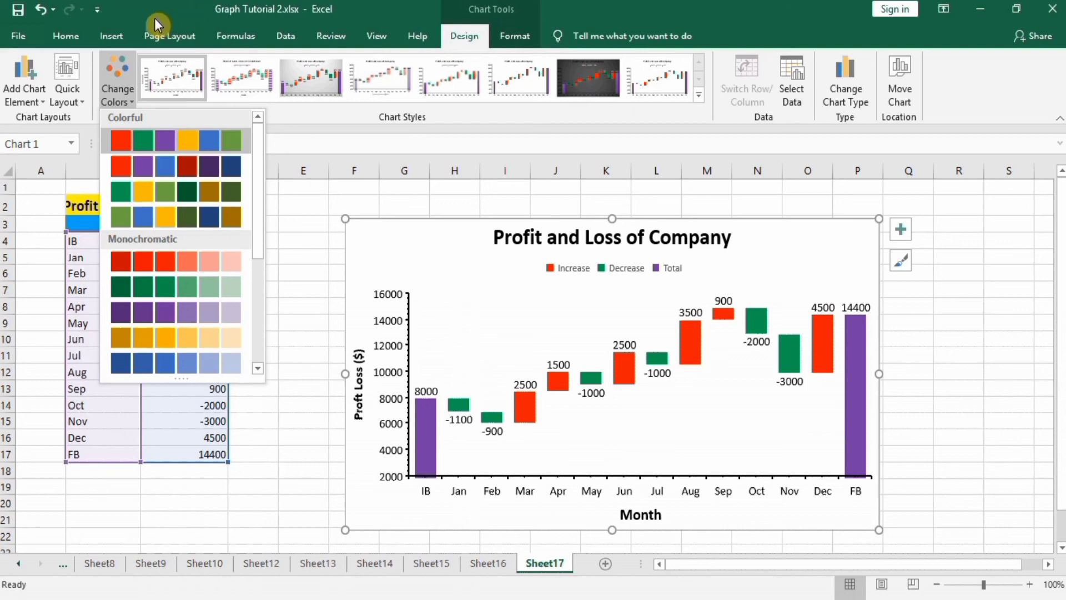
click(295, 222)
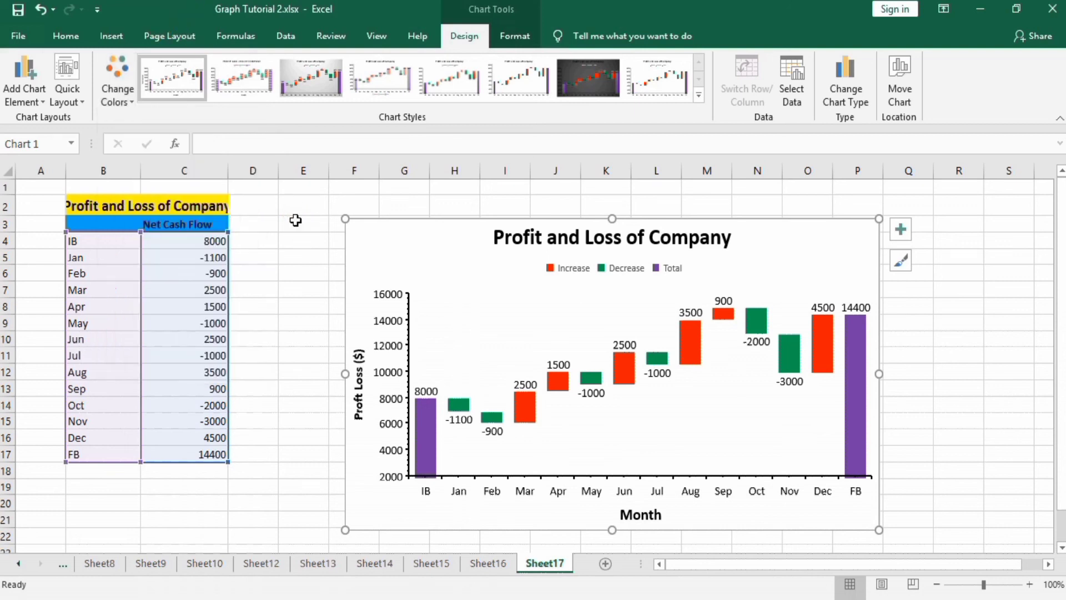
click(295, 222)
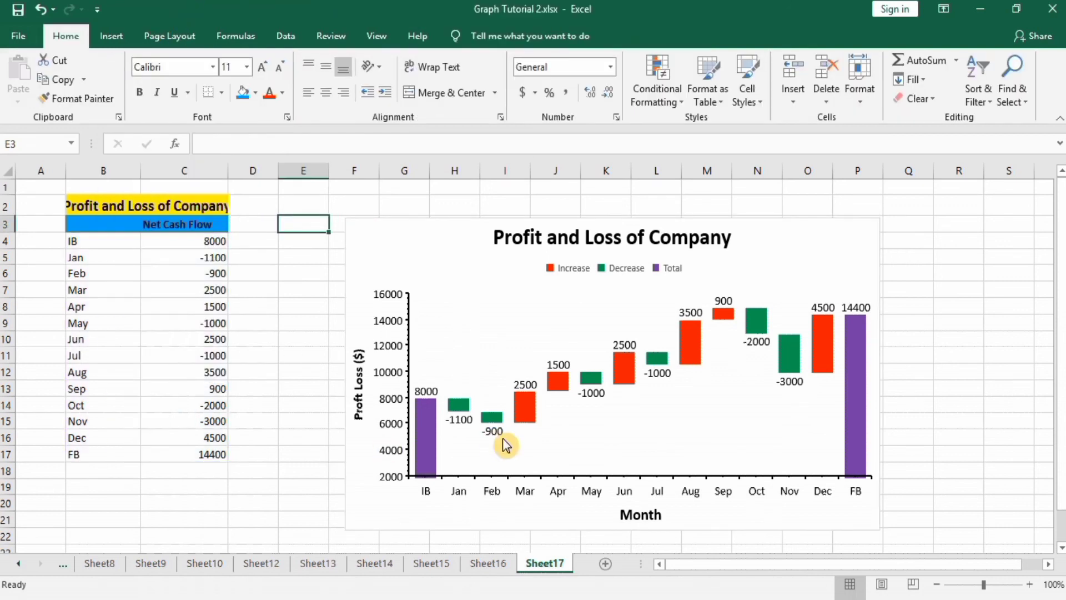